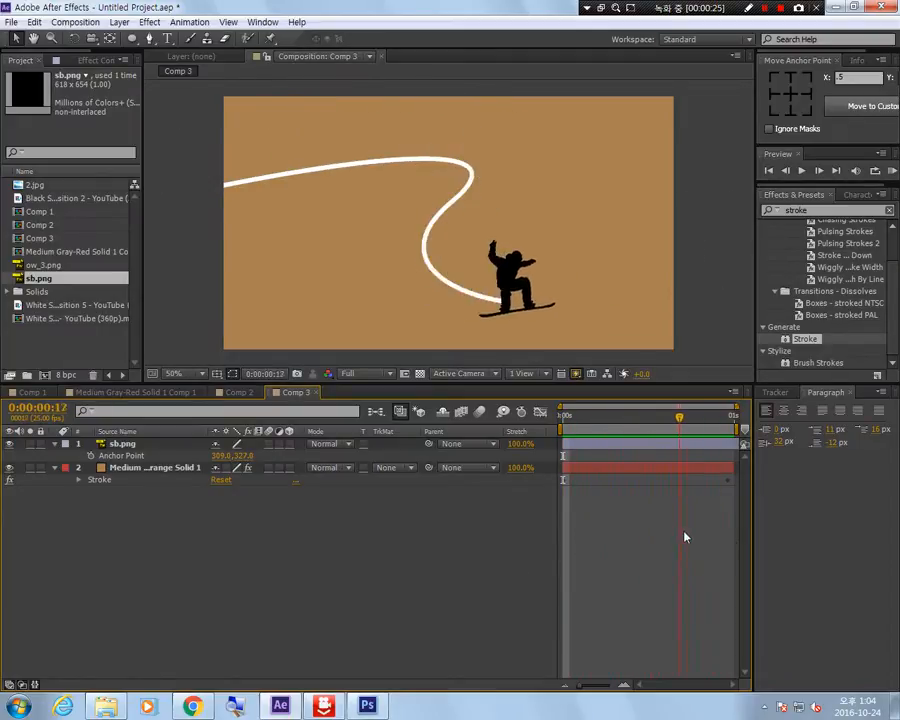
Examine the finished example in Comp 3: the orange solid's Stroke settings and the snowboarder's motion path, scrubbing through the animation
click(152, 472)
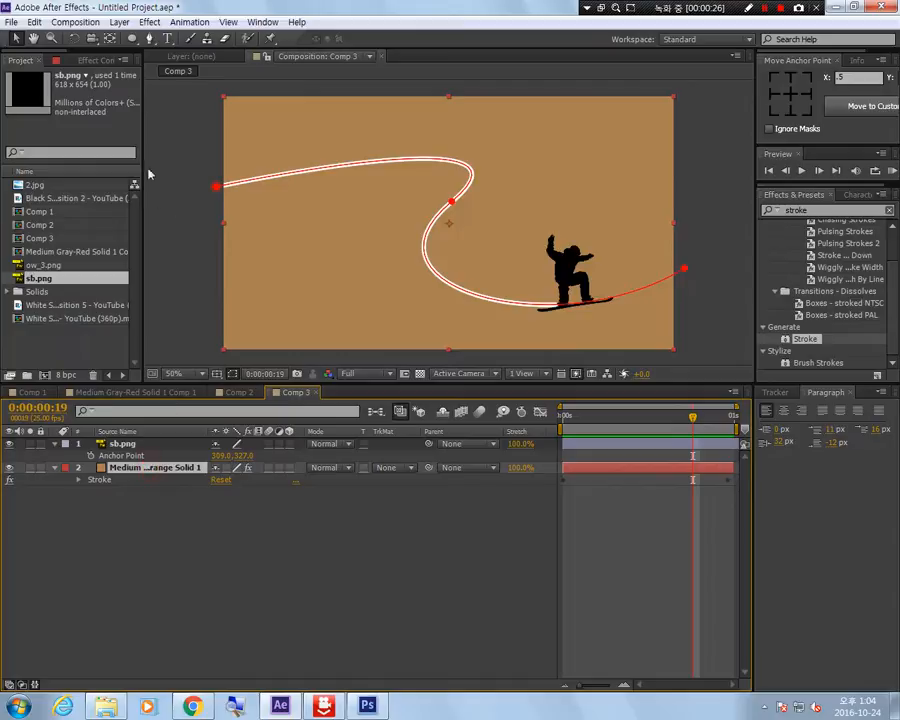
click(100, 61)
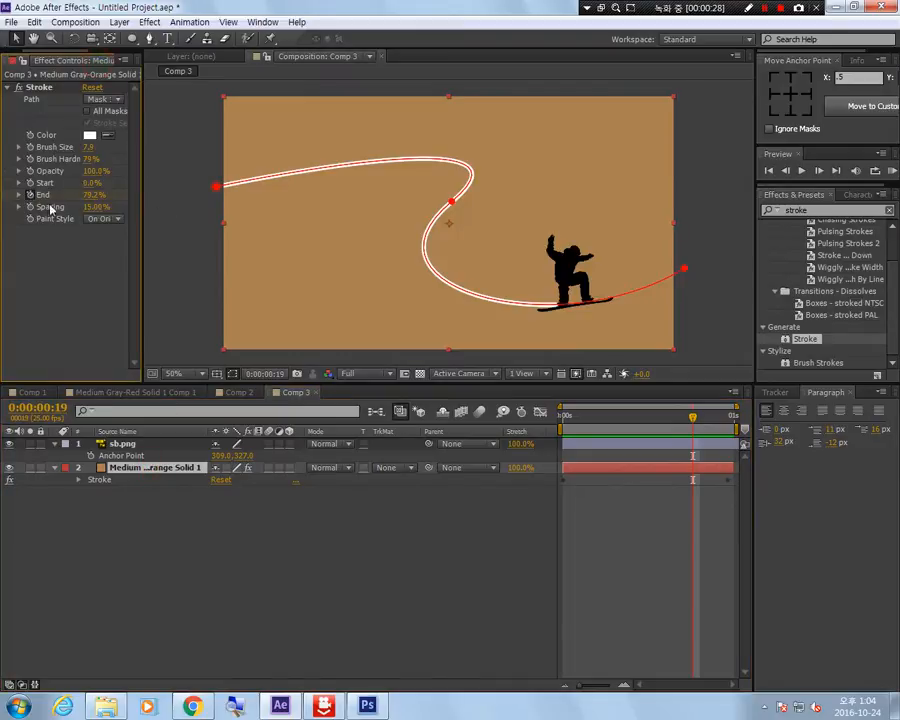
drag(143, 181, 192, 186)
mouse_move(697, 420)
mouse_down()
mouse_move(564, 456)
mouse_move(707, 466)
mouse_move(564, 466)
mouse_move(637, 466)
mouse_up()
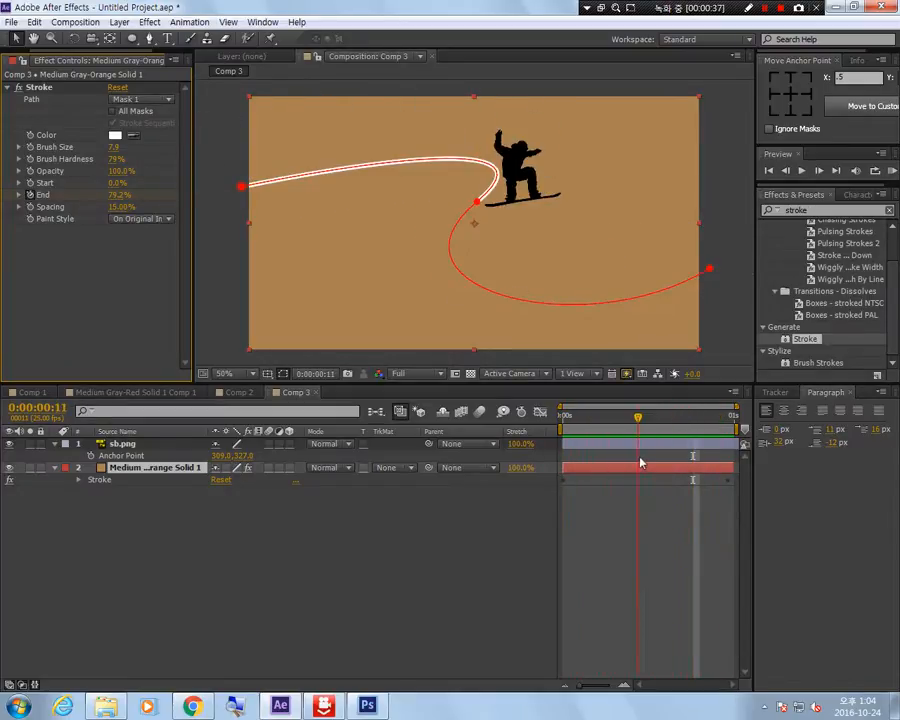
click(121, 444)
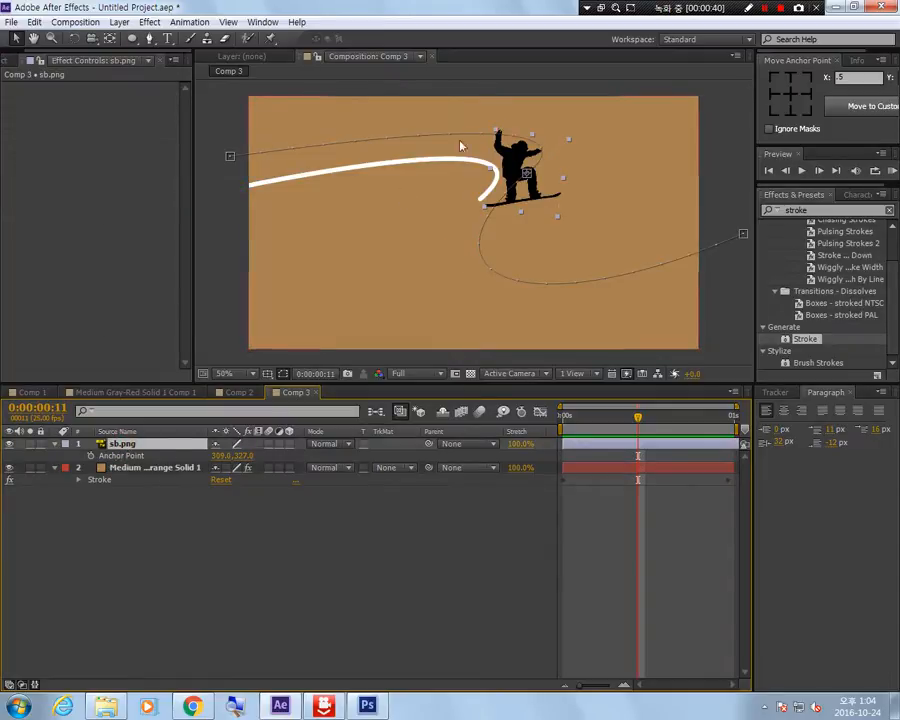
mouse_move(637, 416)
mouse_down()
mouse_move(586, 421)
mouse_move(666, 420)
mouse_move(735, 440)
mouse_move(568, 452)
mouse_move(737, 464)
mouse_move(657, 482)
mouse_move(529, 490)
mouse_move(643, 458)
mouse_move(720, 470)
mouse_move(682, 471)
mouse_up()
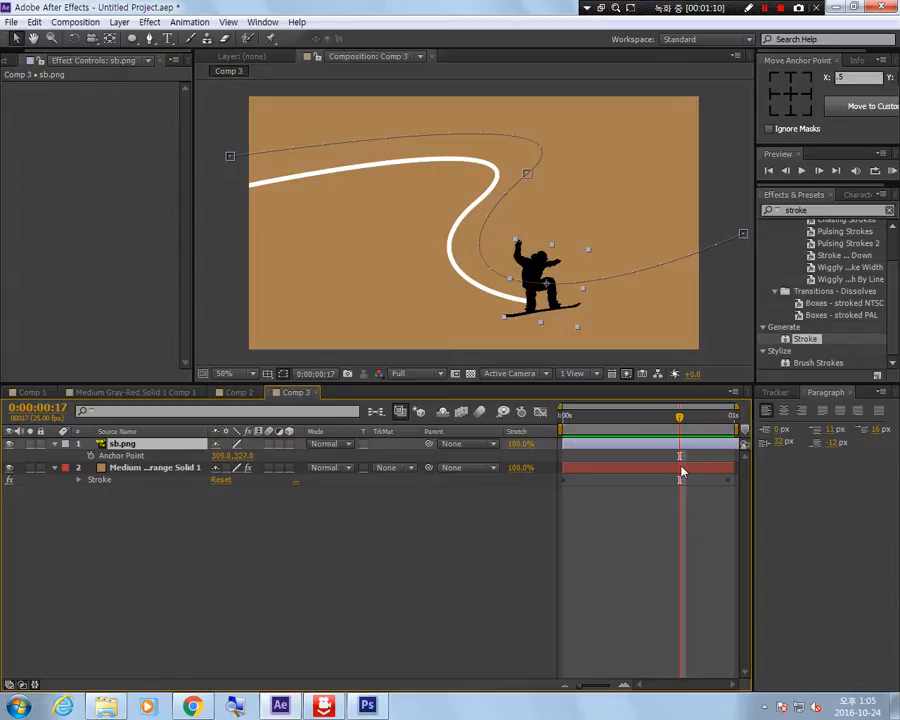
mouse_move(679, 416)
mouse_down()
mouse_move(574, 420)
mouse_move(583, 438)
mouse_move(657, 440)
mouse_move(719, 458)
mouse_move(455, 497)
mouse_up()
Create a new 1280 × 720 composition, Comp 4, at 25 fps with a duration of 0:00:01:00
click(80, 604)
key(ctrl+n)
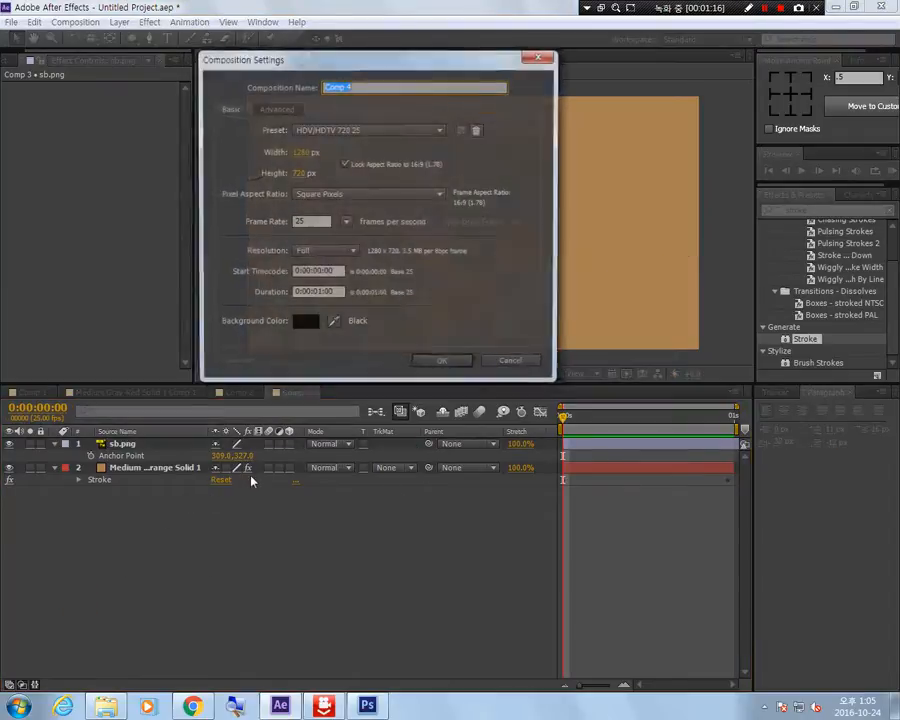
click(443, 364)
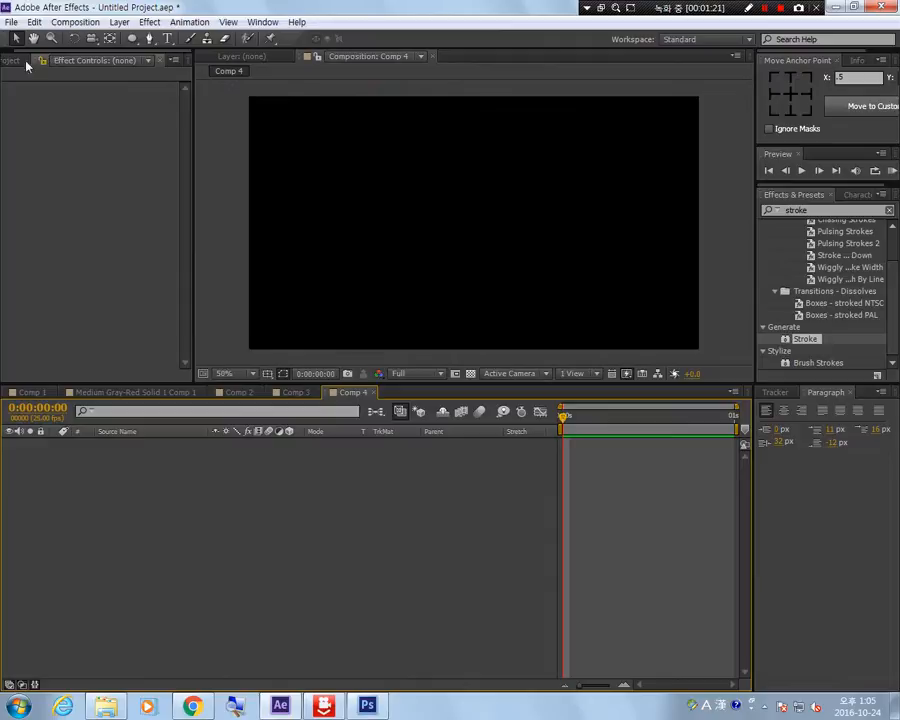
click(8, 60)
click(150, 467)
Add a 1280 × 720 solid layer with a medium green colour to Comp 4
right_click(256, 511)
click(368, 517)
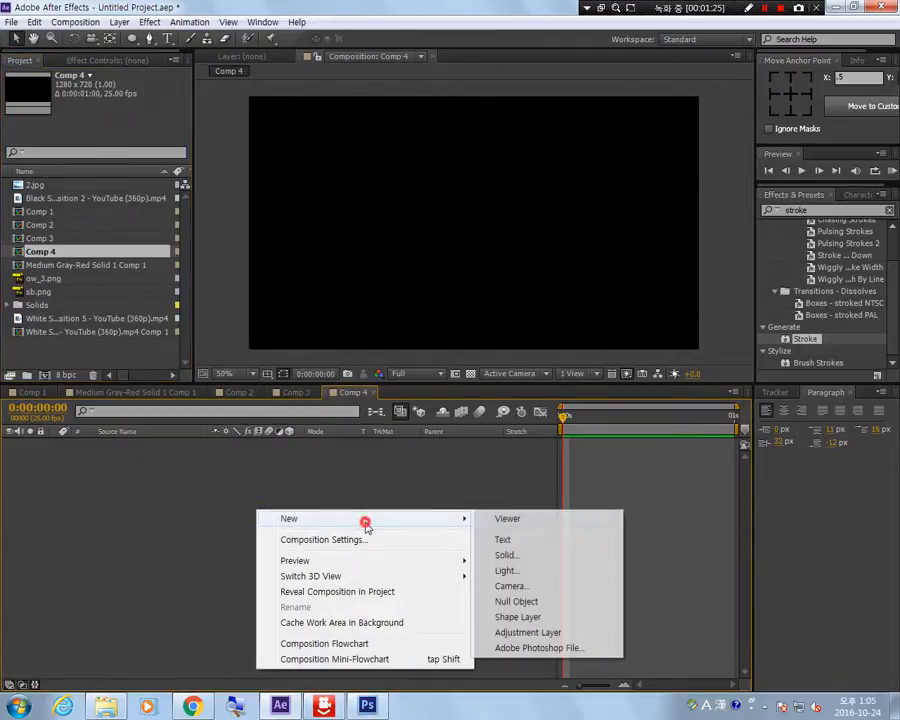
click(535, 561)
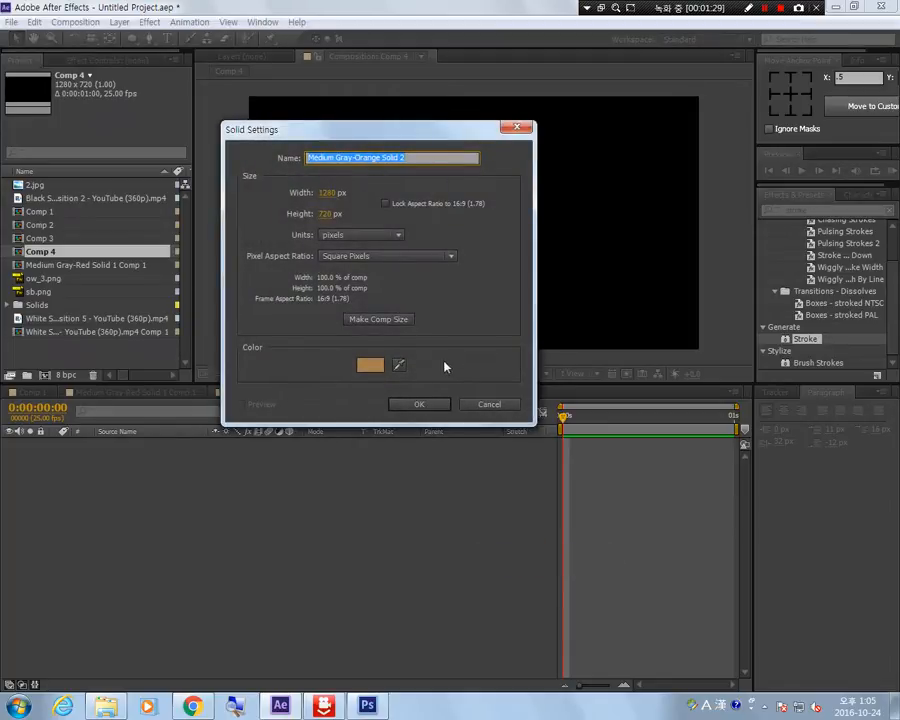
click(372, 367)
click(666, 476)
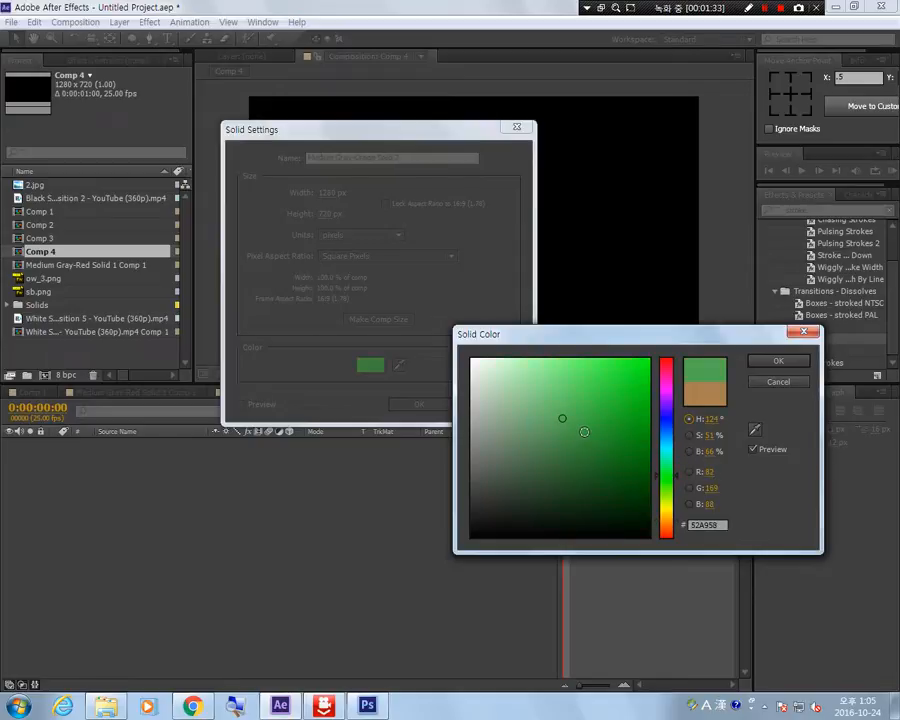
click(779, 361)
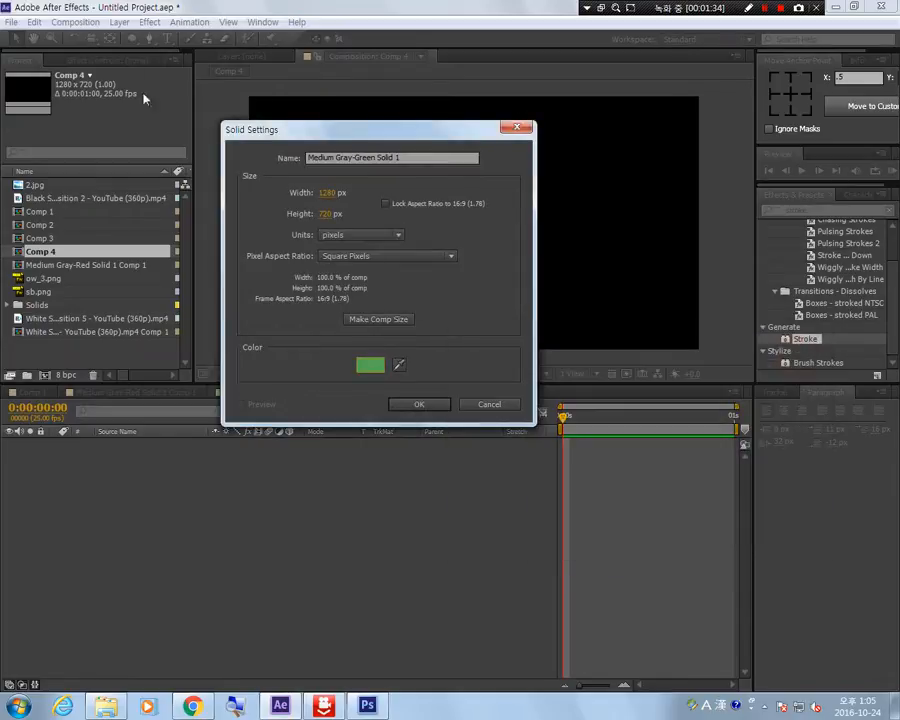
click(418, 404)
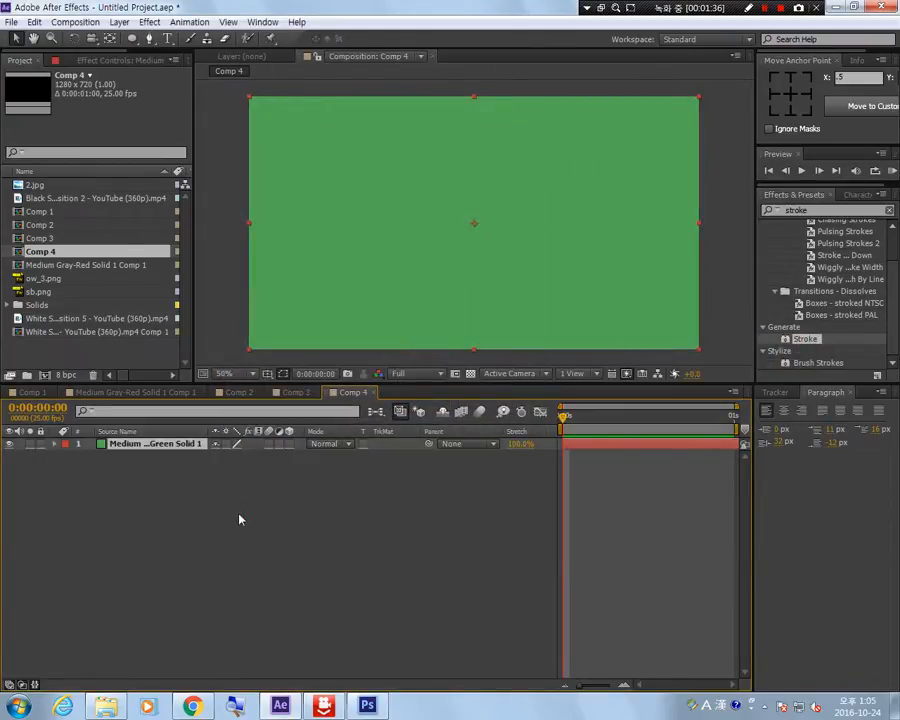
click(240, 519)
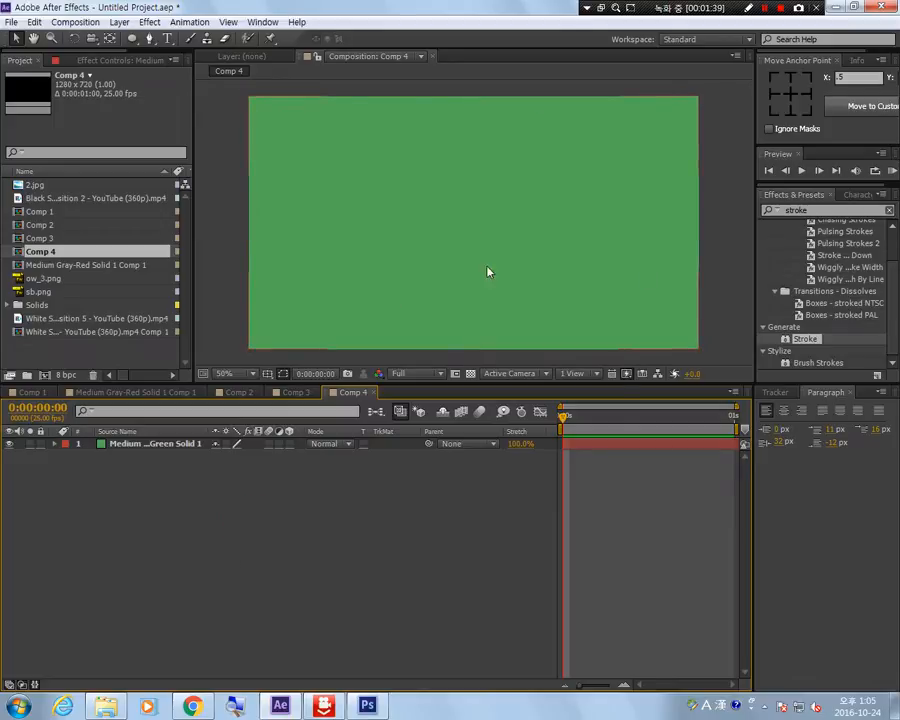
Search the effects for "stroke" and apply the Stroke effect to the green solid
click(838, 211)
click(889, 210)
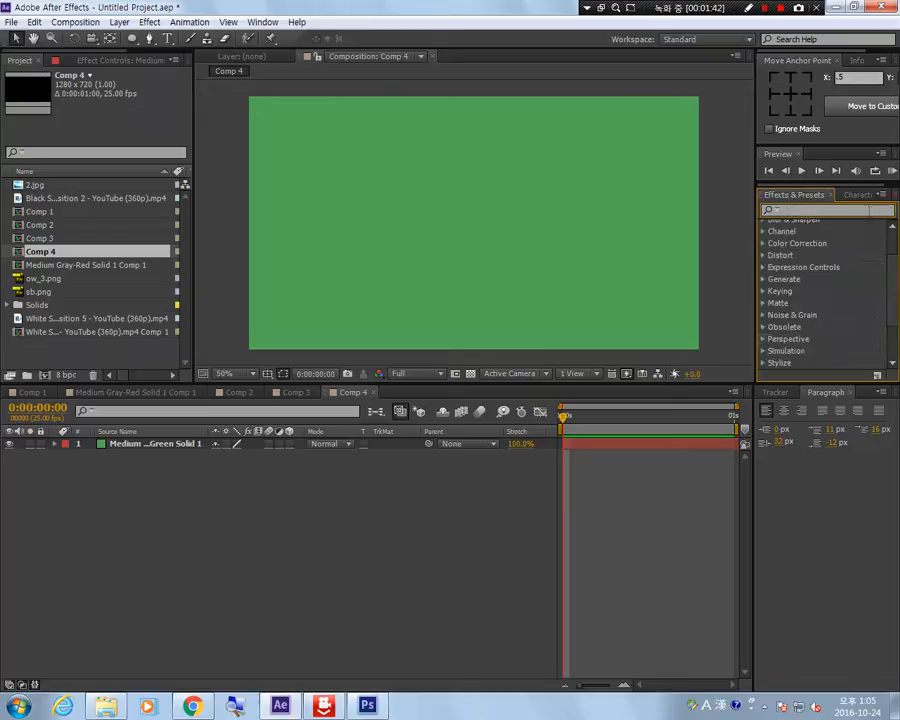
text(strol)
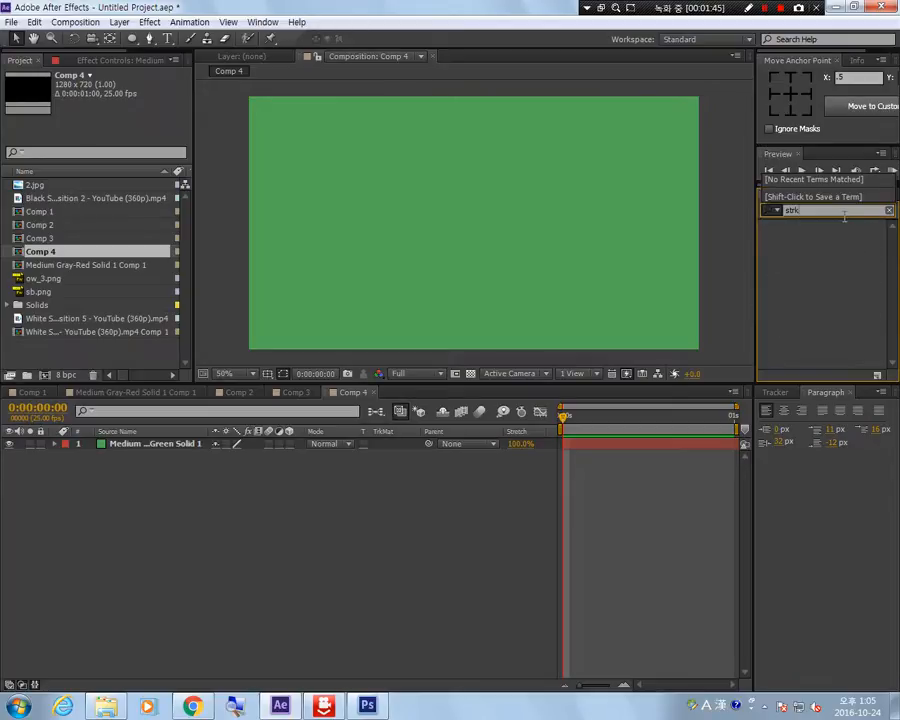
key(BackSpace)
text(ke)
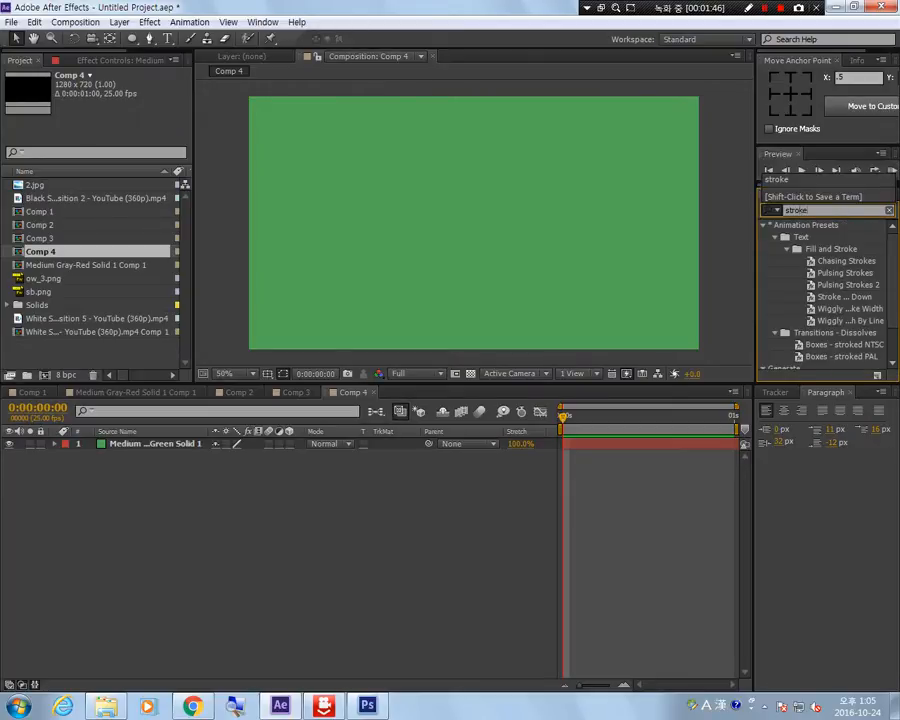
scroll(886, 334, down, 3)
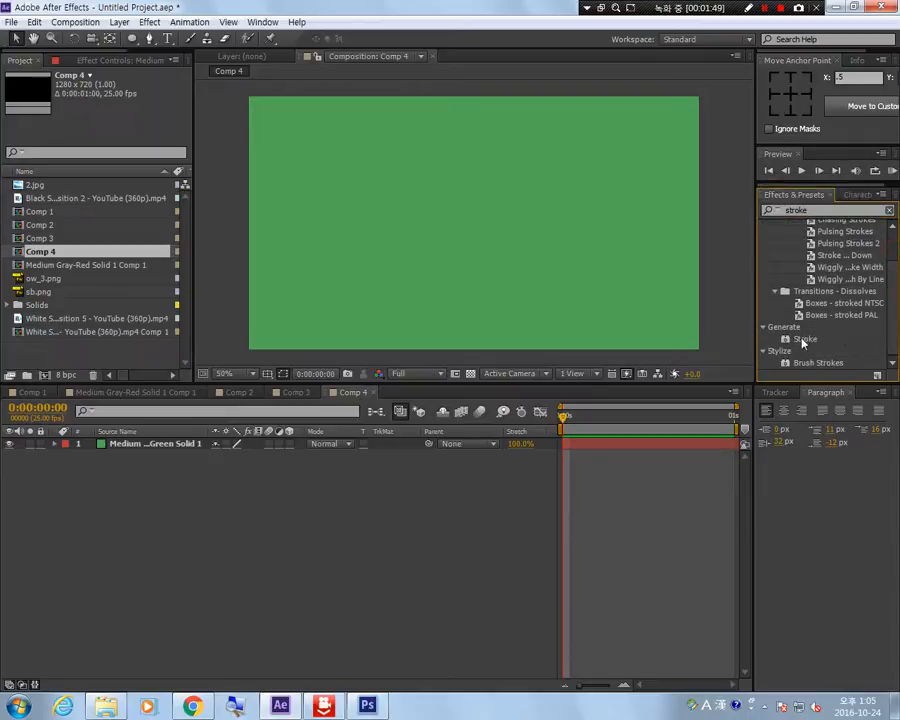
click(768, 343)
drag(787, 343, 490, 250)
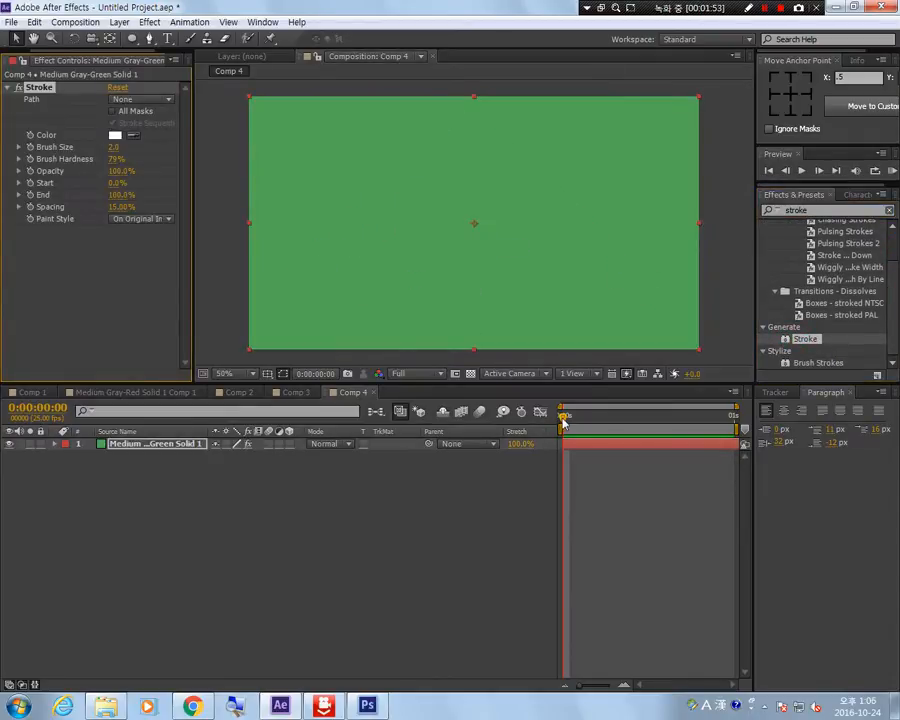
Set the Stroke effect's End value to 0% on the green solid
key(space)
key(space)
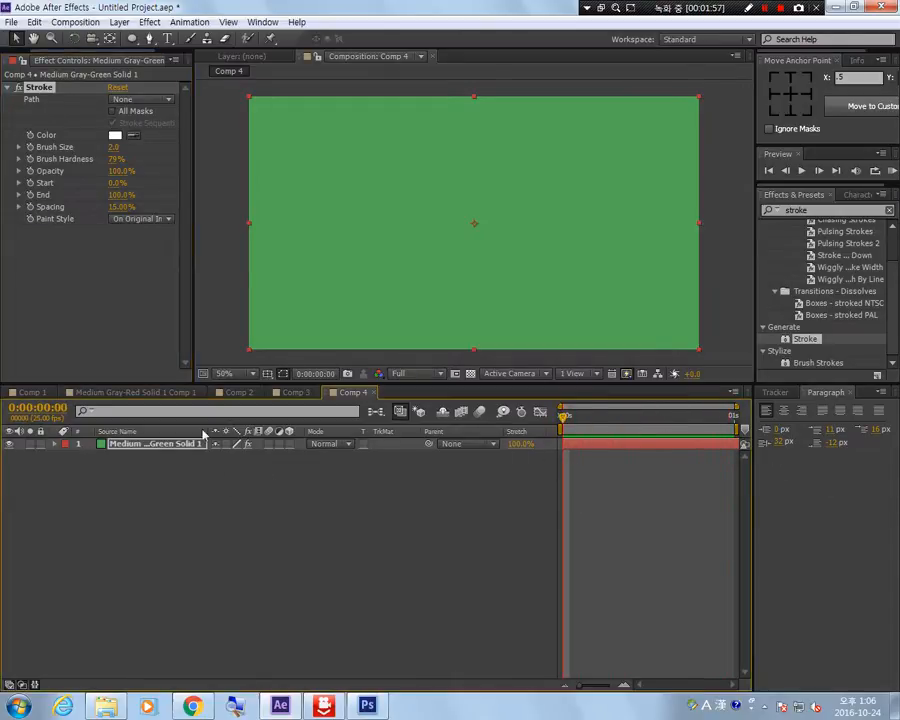
click(122, 195)
text(0)
key(Return)
click(3, 205)
click(582, 551)
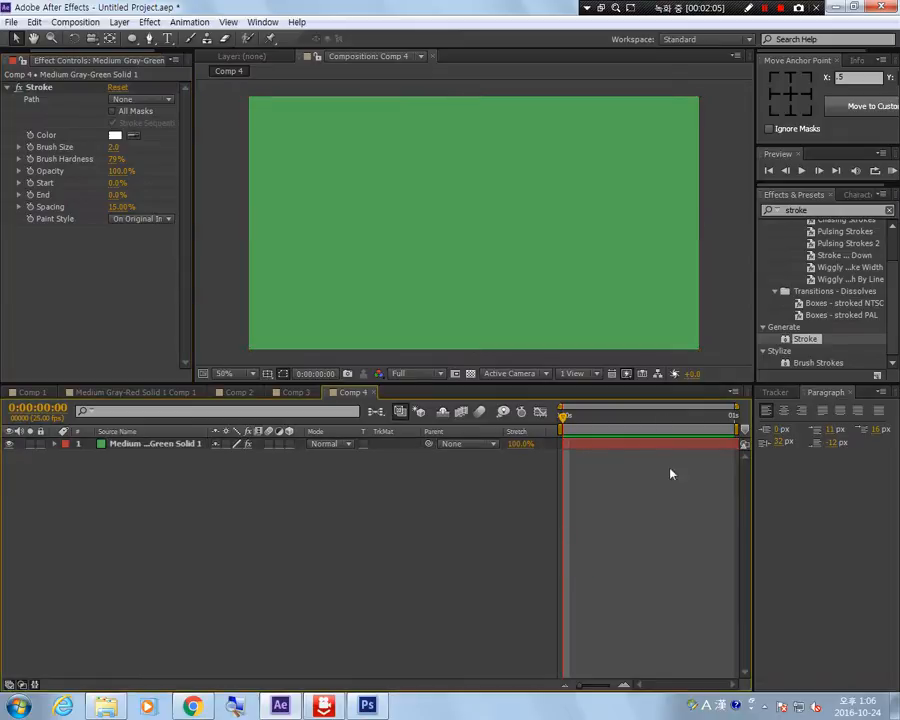
Delete the Stroke effect from the green solid
drag(564, 418, 665, 418)
drag(767, 462, 231, 432)
click(38, 89)
key(Delete)
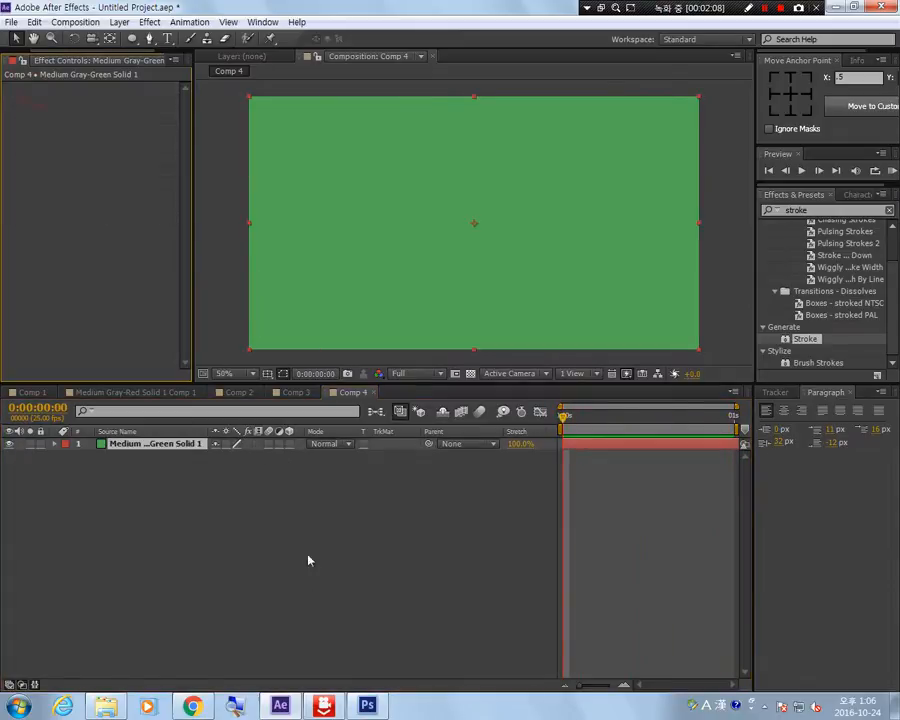
Draw an open S-curved mask path on the green solid with the Pen tool, running from beyond its left edge to beyond its right edge
drag(569, 424, 115, 87)
click(149, 38)
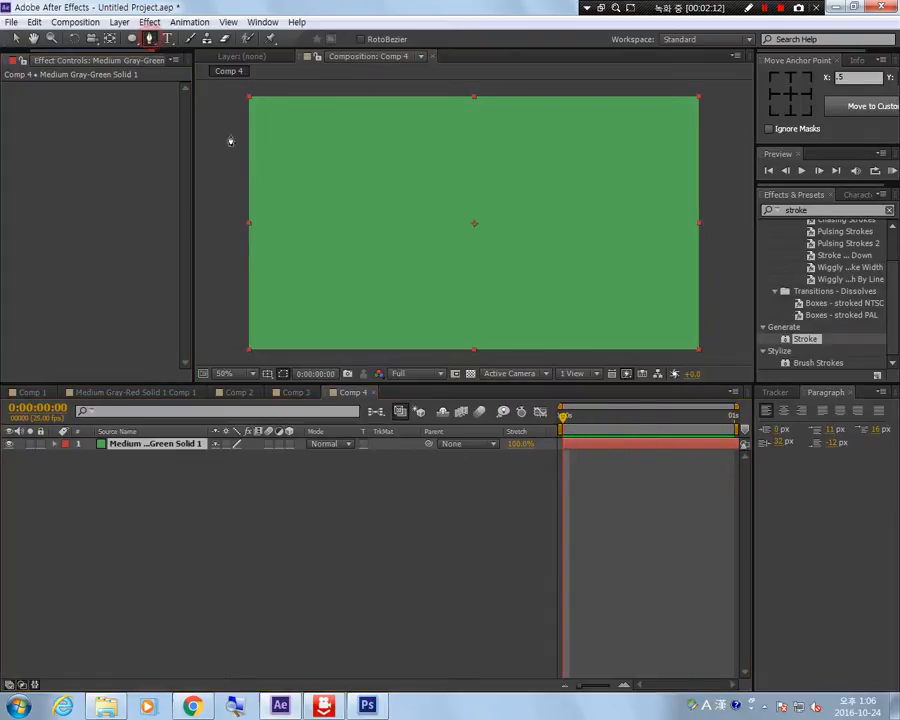
click(237, 195)
drag(403, 171, 481, 244)
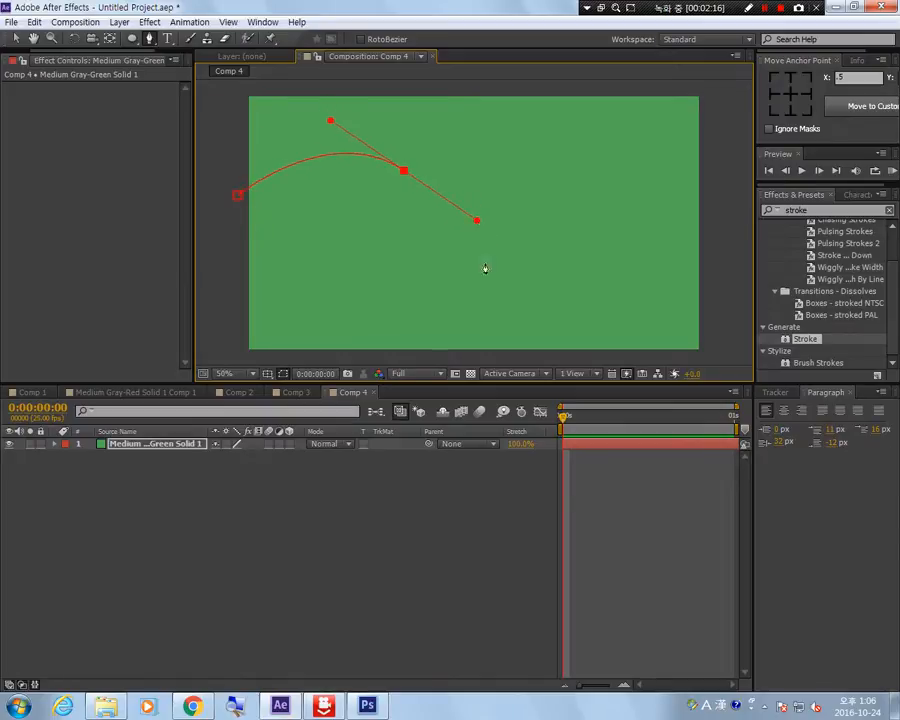
drag(515, 295, 588, 323)
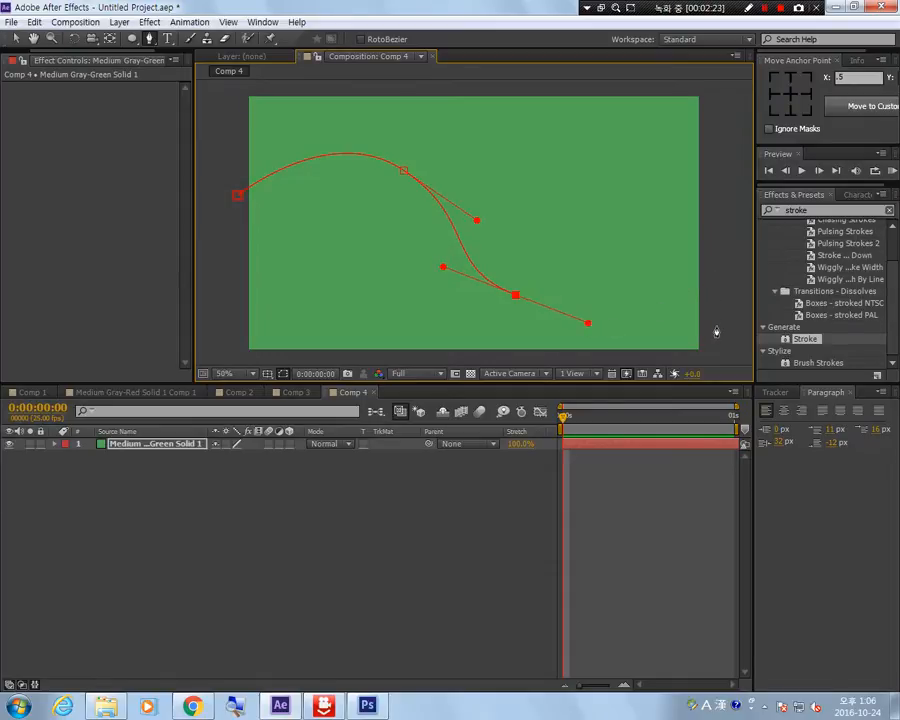
drag(719, 303, 850, 262)
key(ctrl+z)
key(ctrl+z)
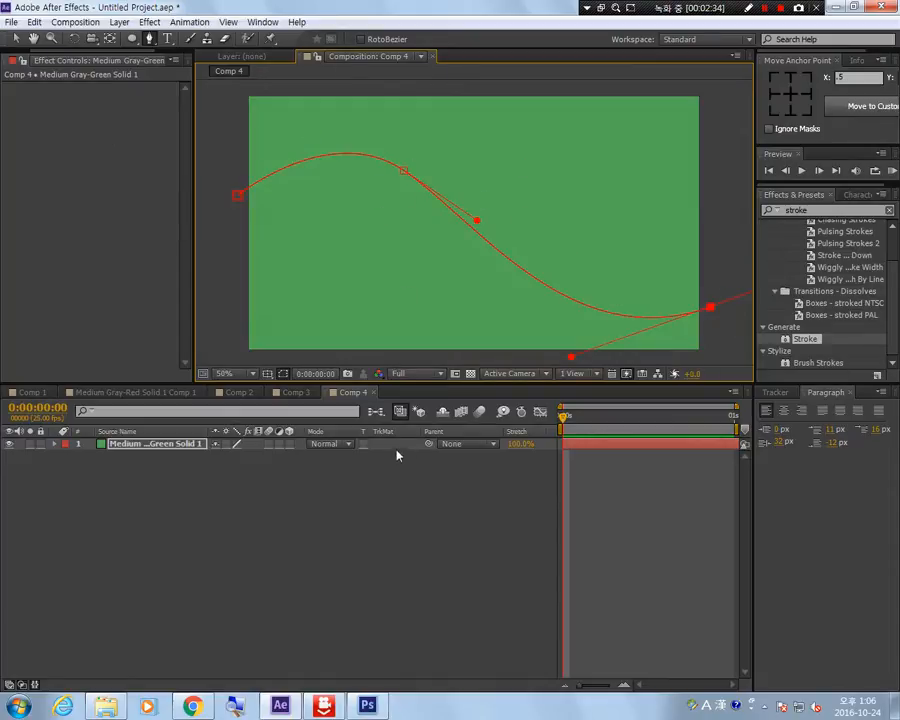
Apply the Stroke effect to the green solid along Mask 1 and set its Brush Size to 5.5
mouse_move(801, 340)
mouse_down()
mouse_move(563, 241)
mouse_move(520, 246)
mouse_up()
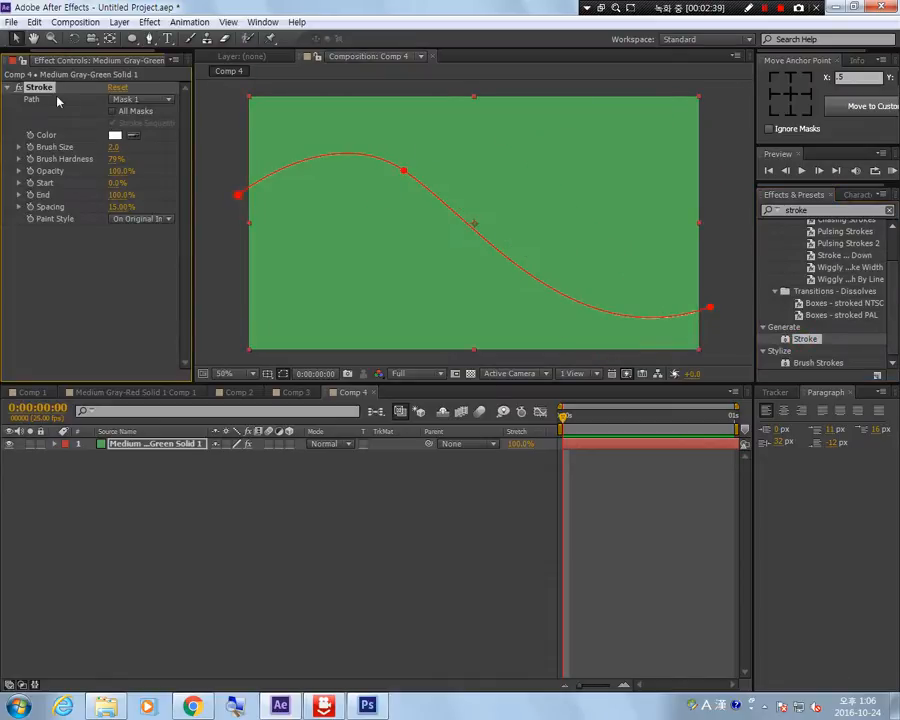
click(163, 101)
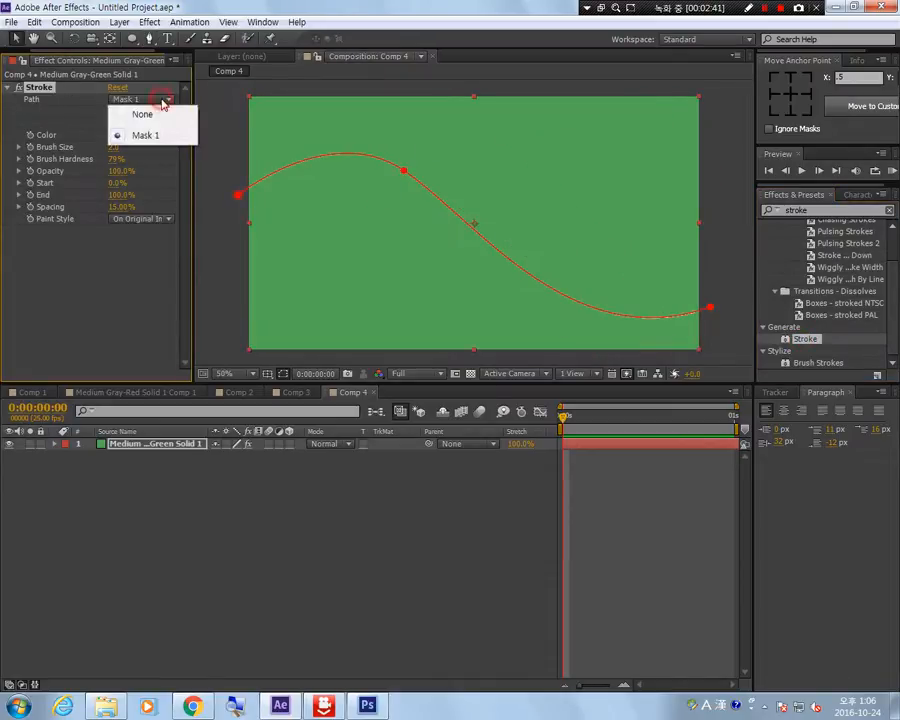
click(57, 447)
click(67, 455)
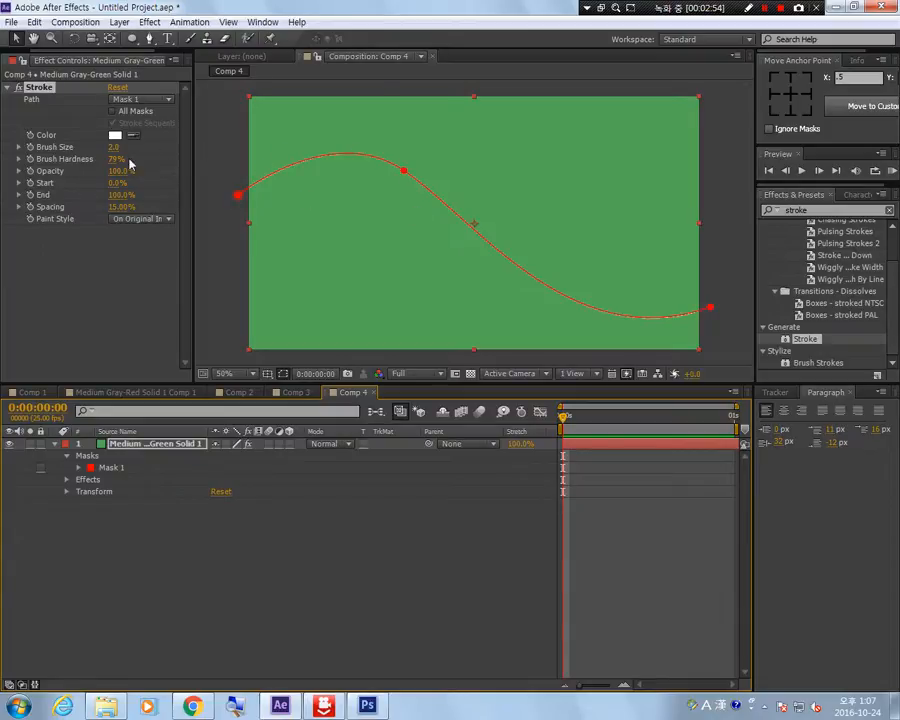
drag(114, 147, 133, 147)
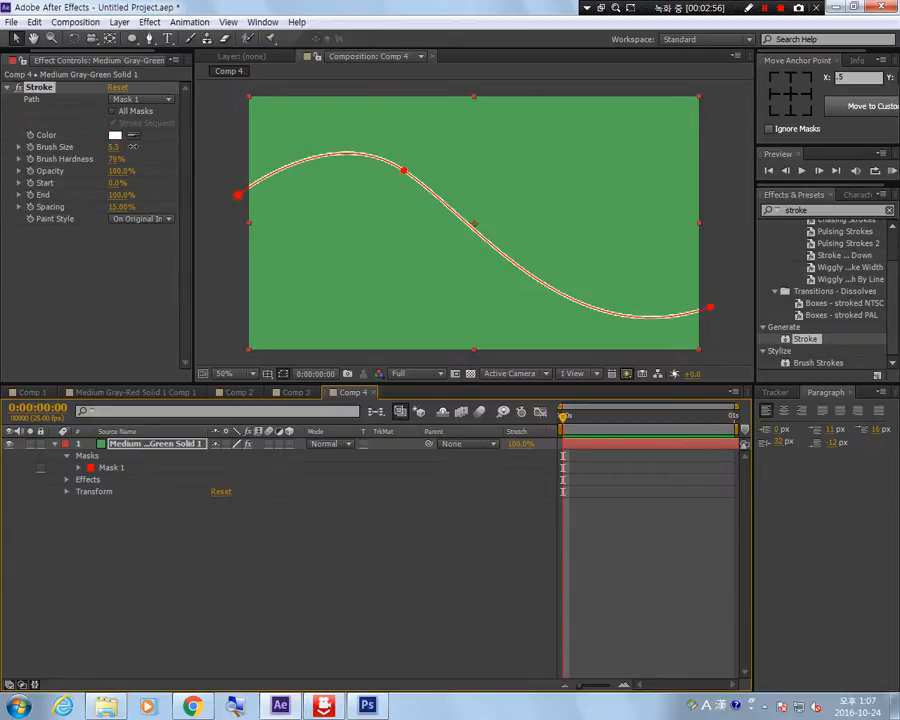
click(82, 359)
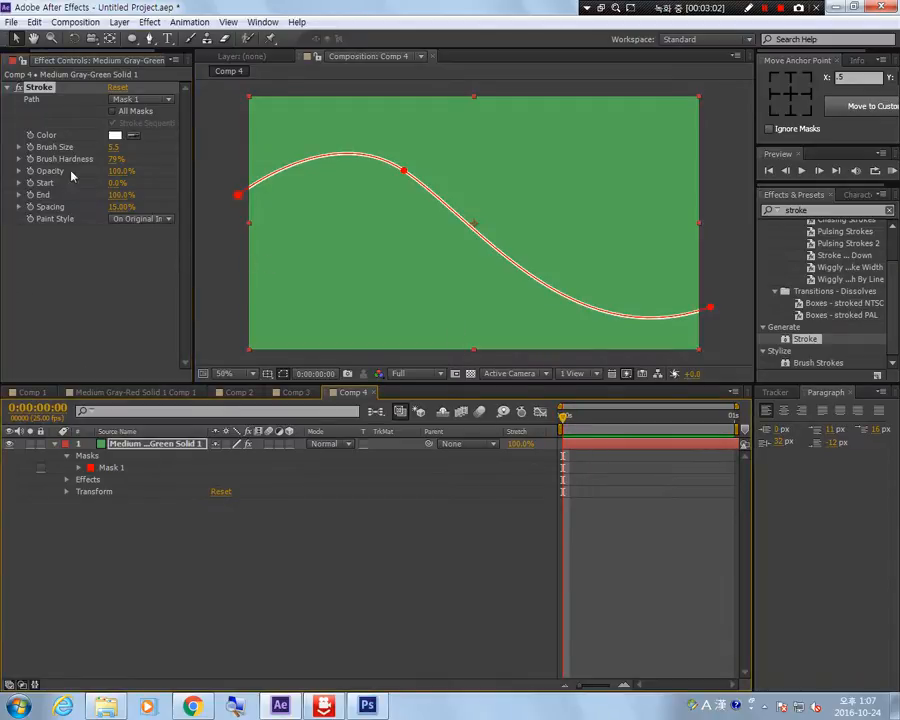
Keyframe the Stroke effect's End value at 0% on frame 0:00:00:00 and 100% on frame 0:00:00:24
drag(119, 196, 2, 212)
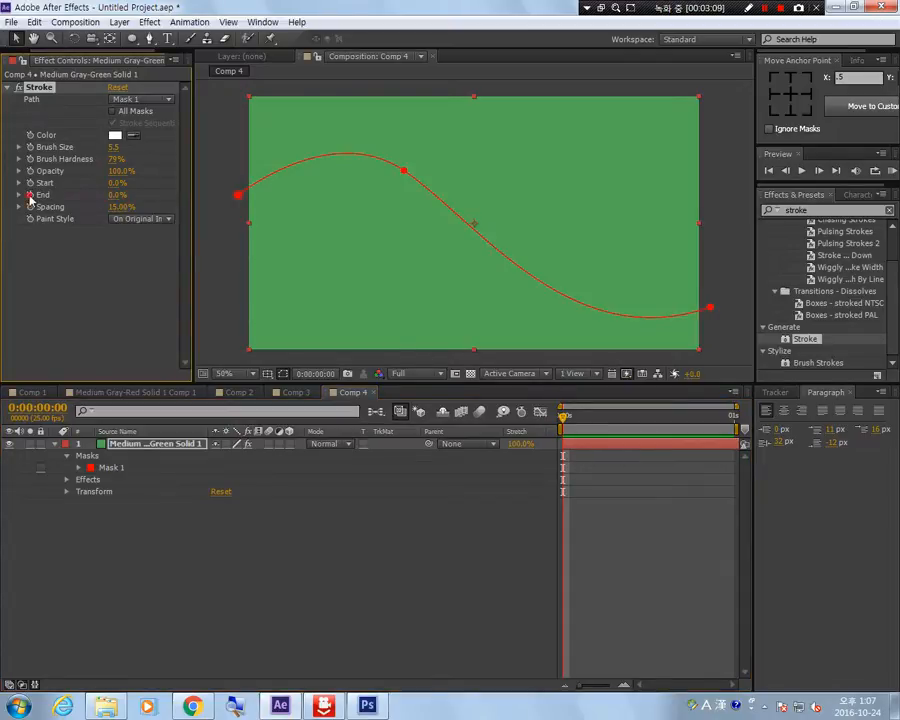
drag(563, 415, 880, 460)
click(118, 194)
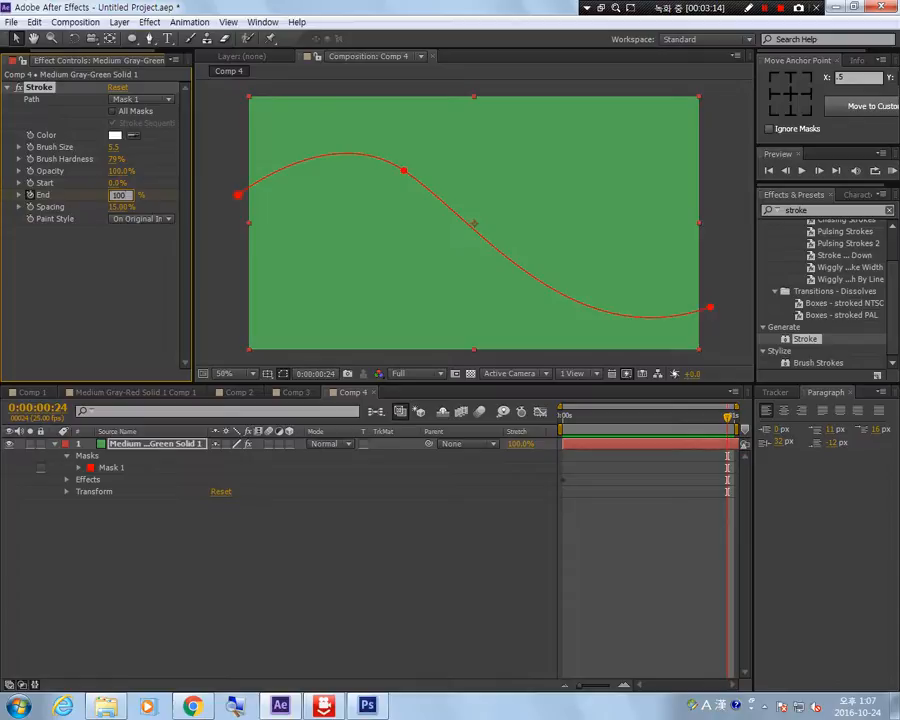
text(100)
key(Return)
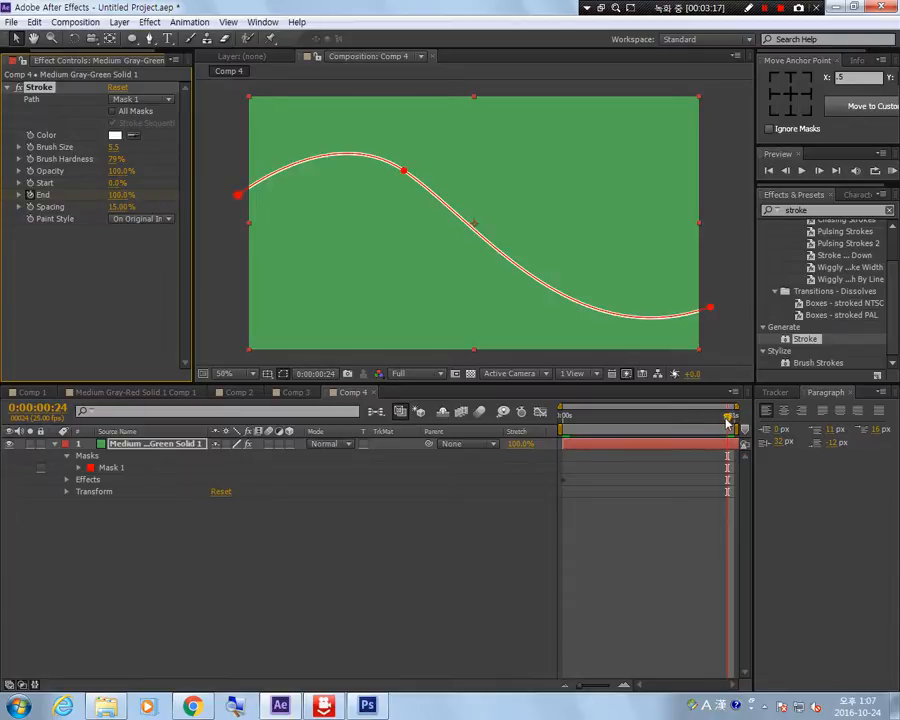
Preview the stroke animation in Comp 4 from the first frame
click(729, 357)
drag(685, 418, 383, 415)
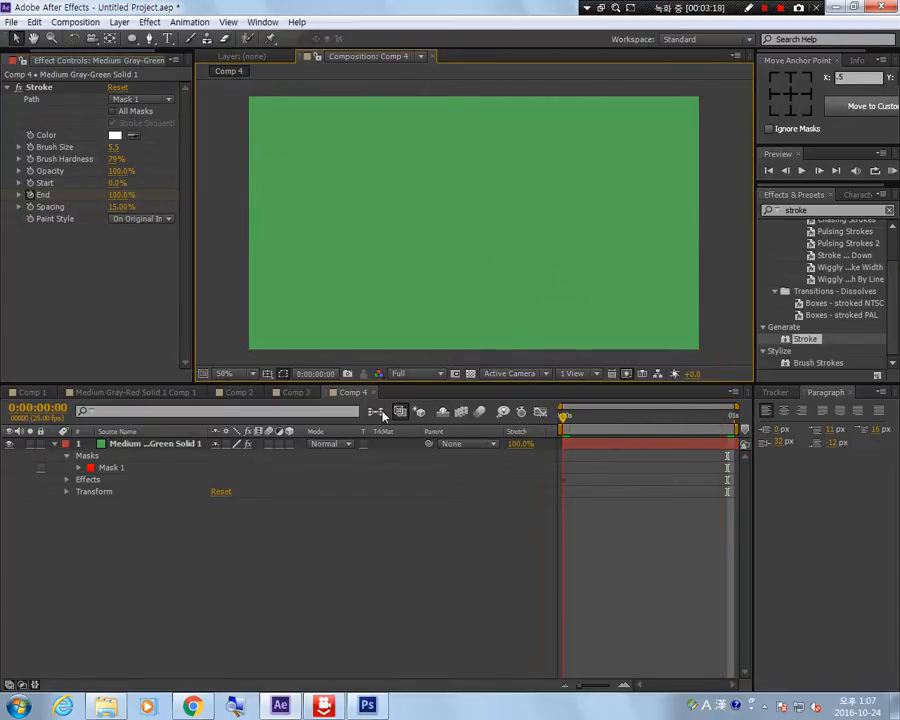
mouse_move(563, 416)
mouse_down()
mouse_move(722, 417)
mouse_move(432, 410)
mouse_up()
key(space)
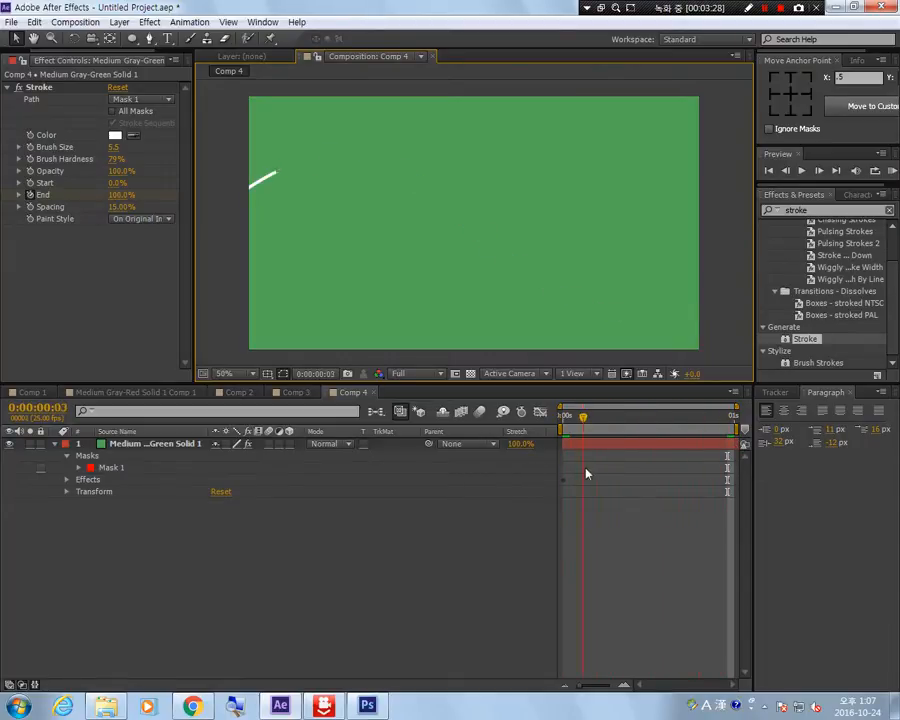
Add sb.png to Comp 4 above the green solid and set its Scale to 26%
key(Home)
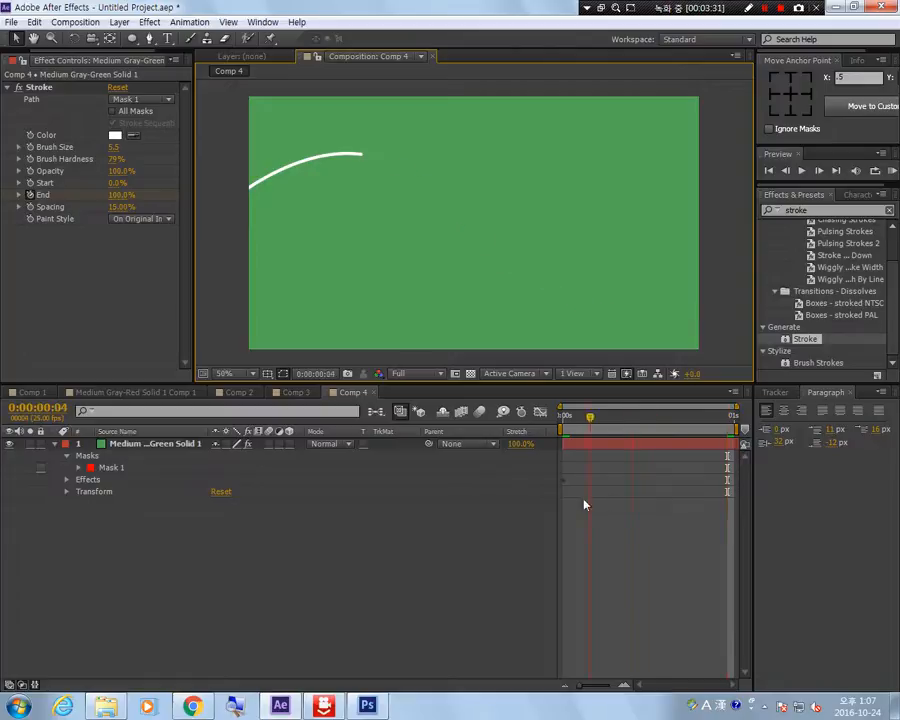
click(12, 54)
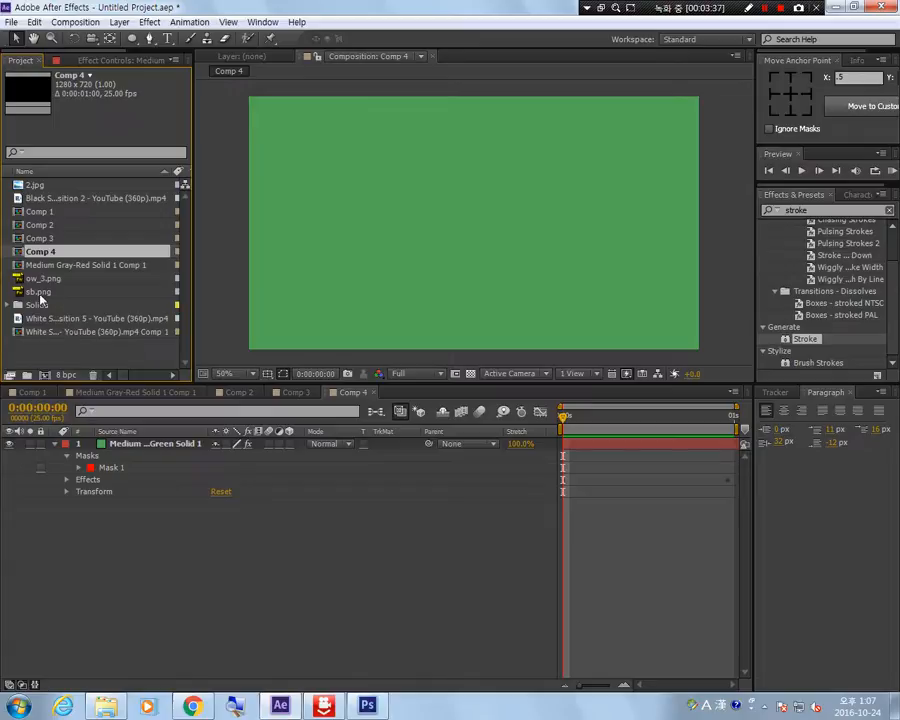
click(40, 292)
drag(38, 293, 618, 526)
key(s)
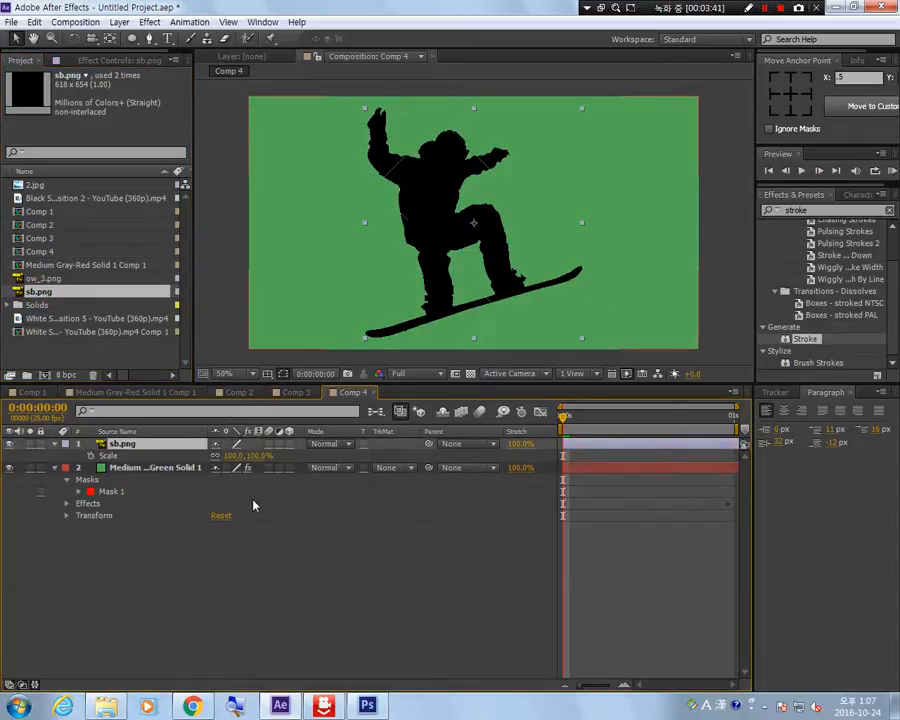
drag(240, 455, 184, 458)
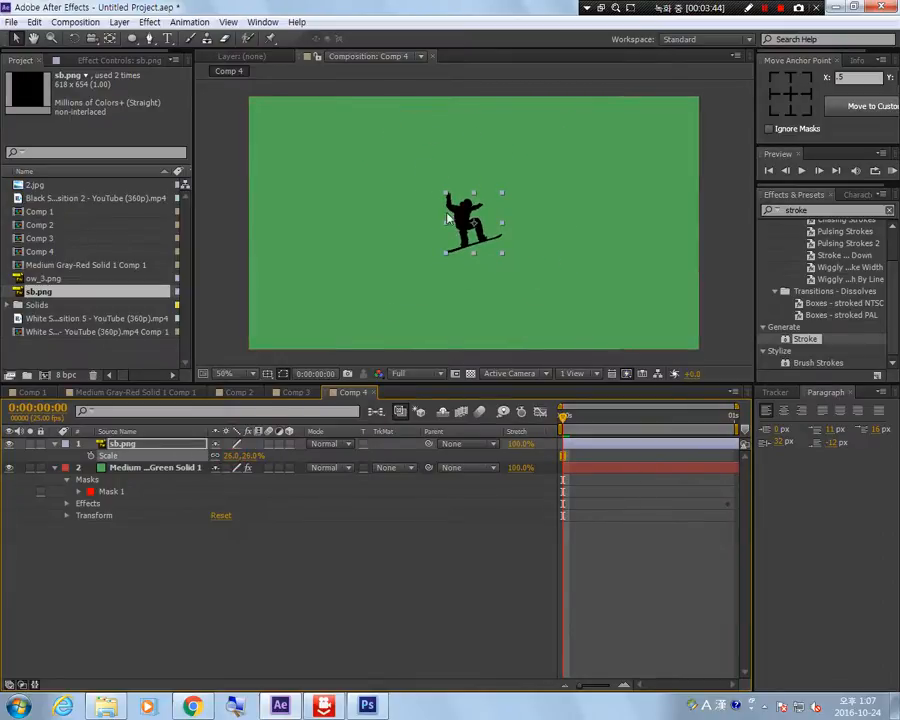
Place the snowboarder at the mask path's start beyond the solid's left edge and keyframe its Position of -50, 192 at 0:00:00:00
click(165, 468)
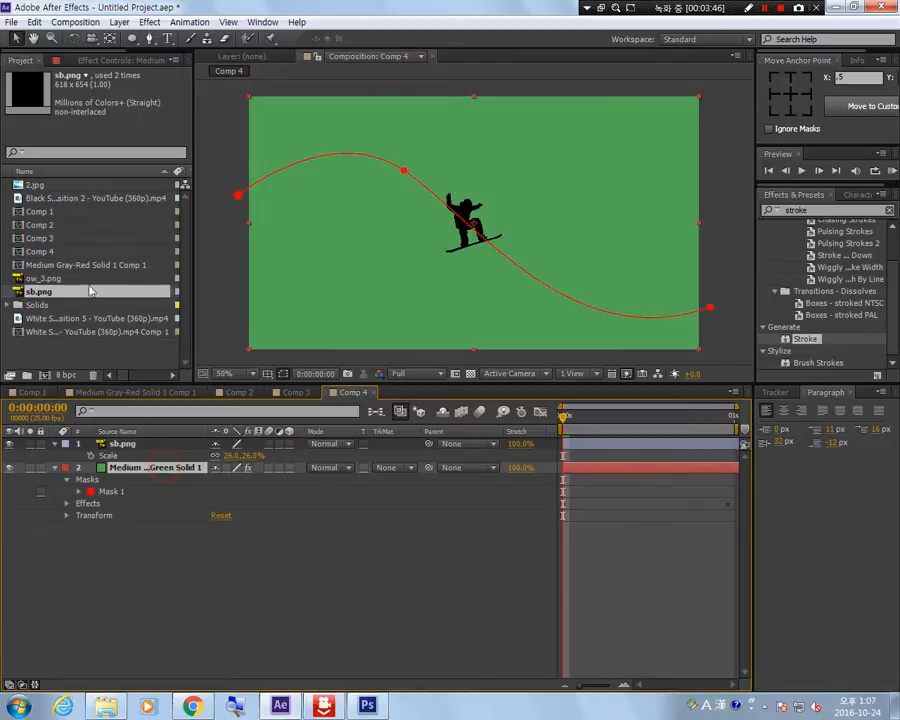
click(123, 445)
drag(467, 250, 224, 197)
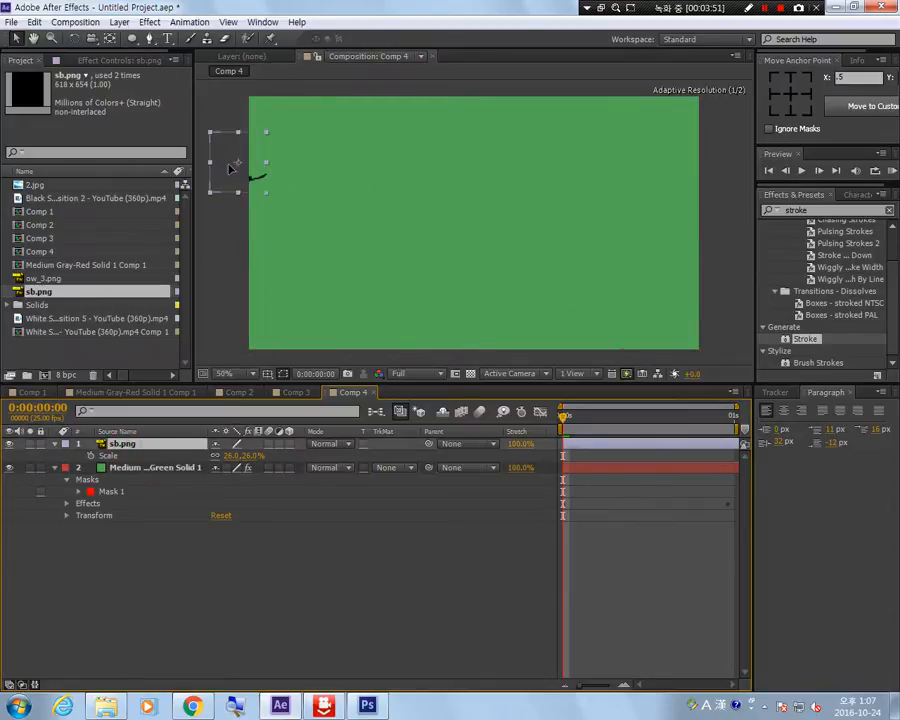
click(140, 469)
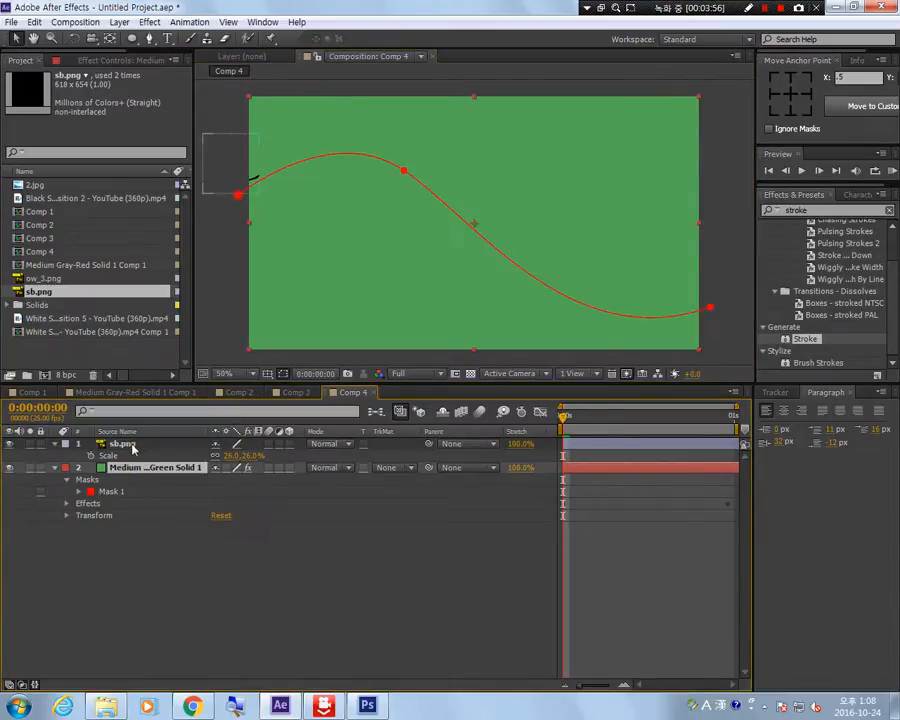
click(131, 446)
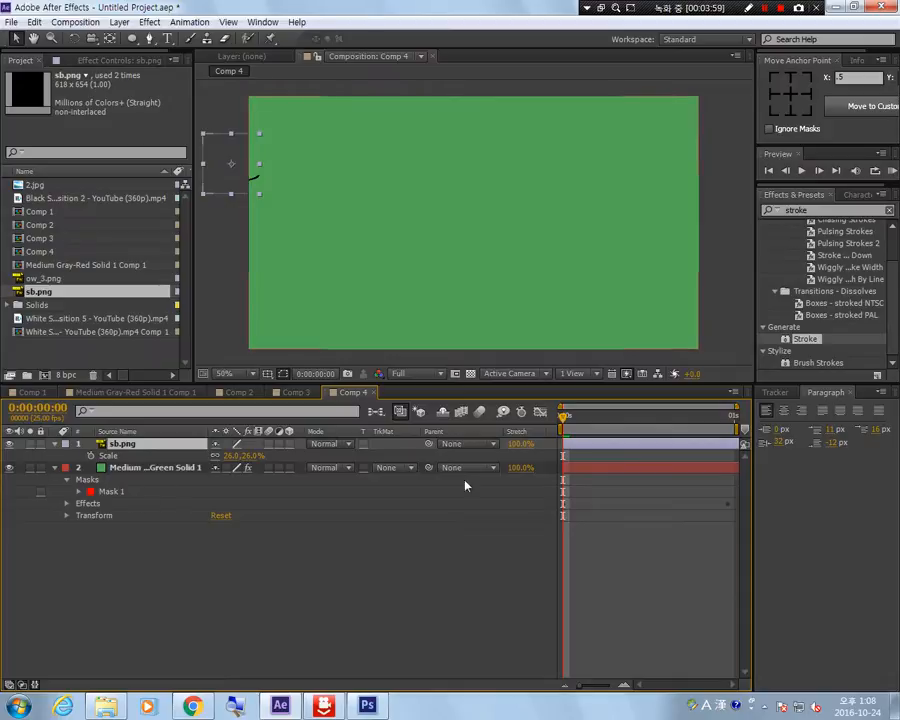
key(p)
click(90, 455)
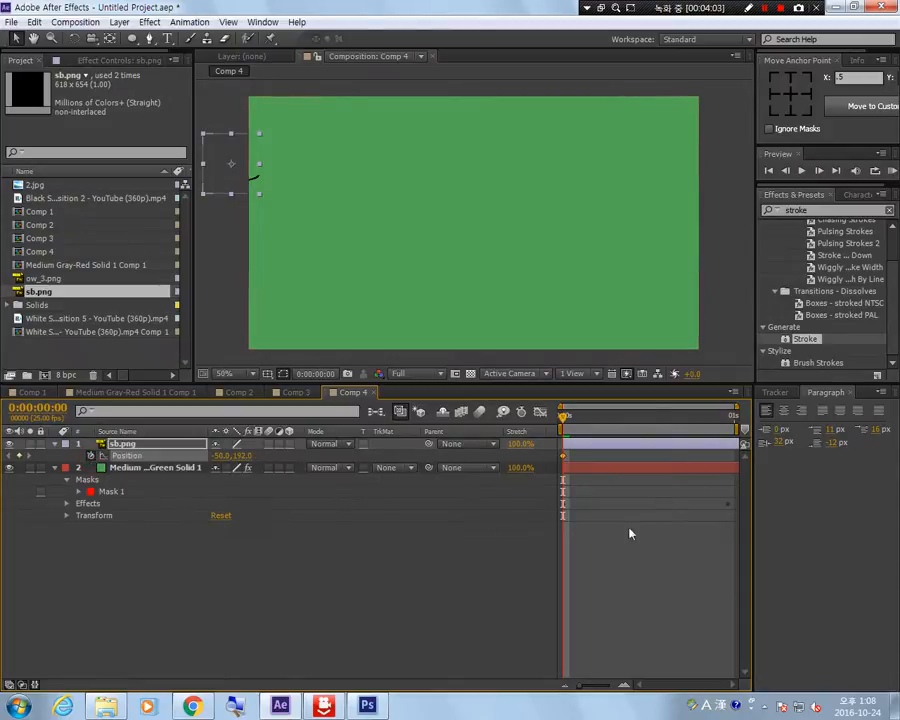
Keyframe the snowboarder's Position above the path's middle point at 0:00:00:09 and beyond the right edge at 1346, 510 on 0:00:00:24
drag(563, 420, 628, 423)
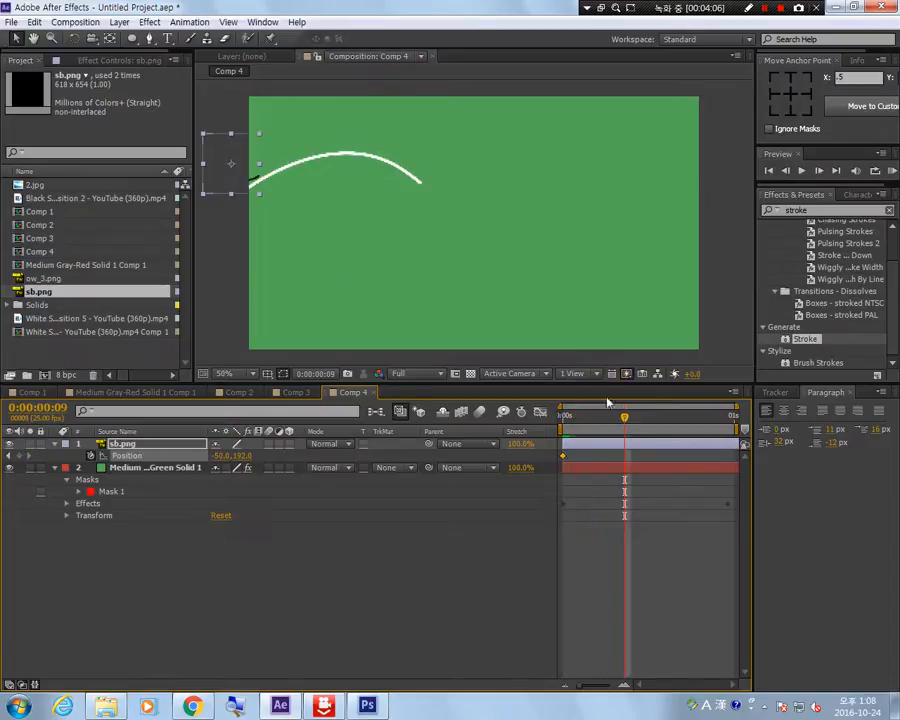
mouse_move(224, 186)
mouse_down()
mouse_move(252, 162)
mouse_move(355, 155)
mouse_move(405, 157)
mouse_move(418, 170)
mouse_move(408, 174)
mouse_up()
drag(627, 421, 728, 418)
mouse_move(428, 172)
mouse_down()
mouse_move(732, 314)
mouse_move(721, 312)
mouse_move(729, 292)
mouse_up()
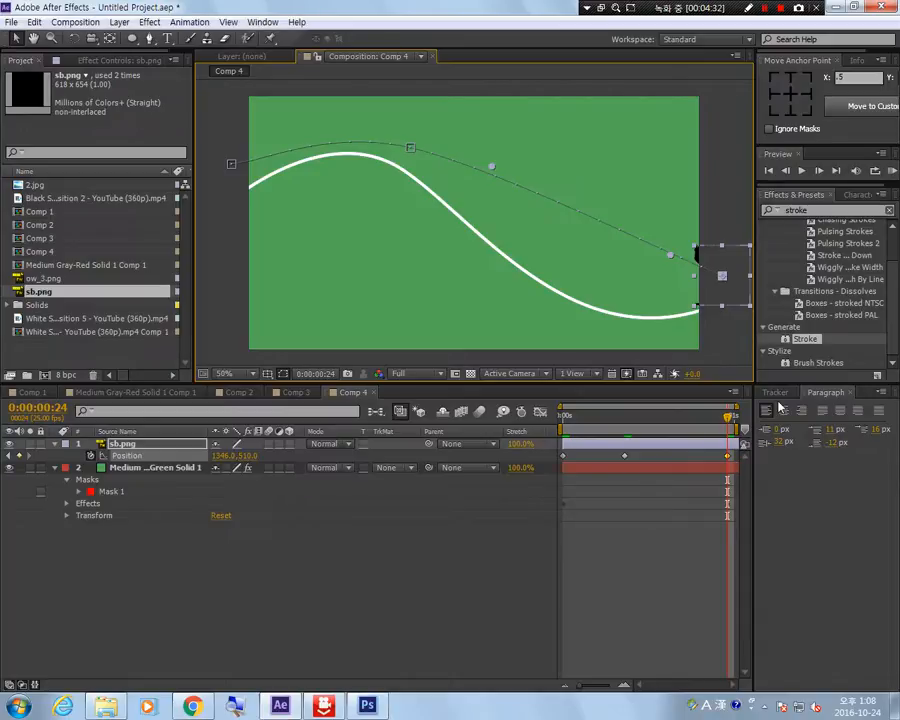
Adjust the Bezier handles of sb.png's motion path so it runs just above the white curve, and preview the movement
click(231, 164)
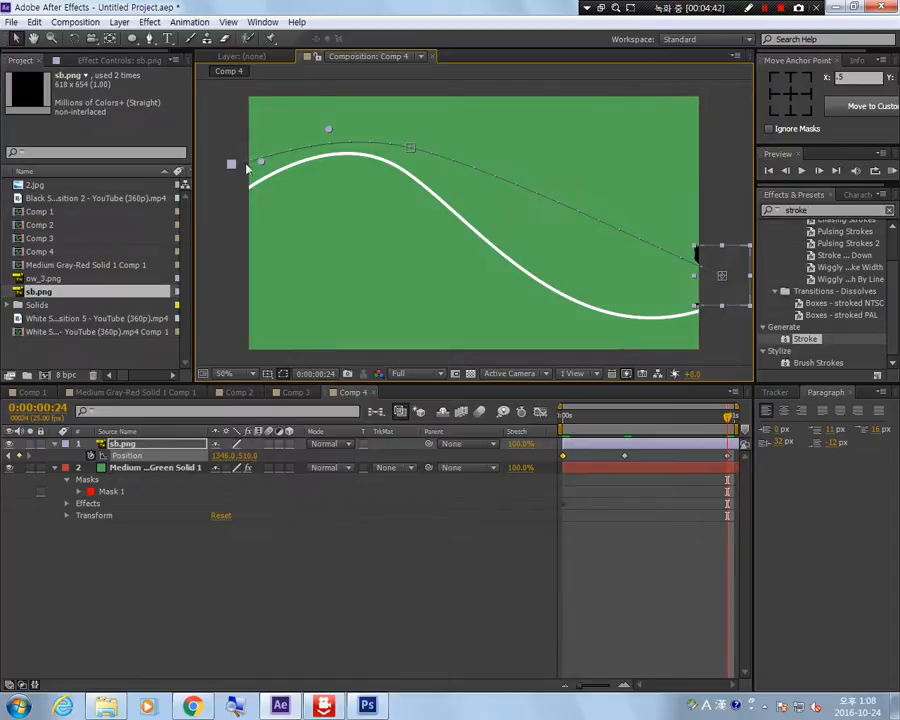
click(410, 148)
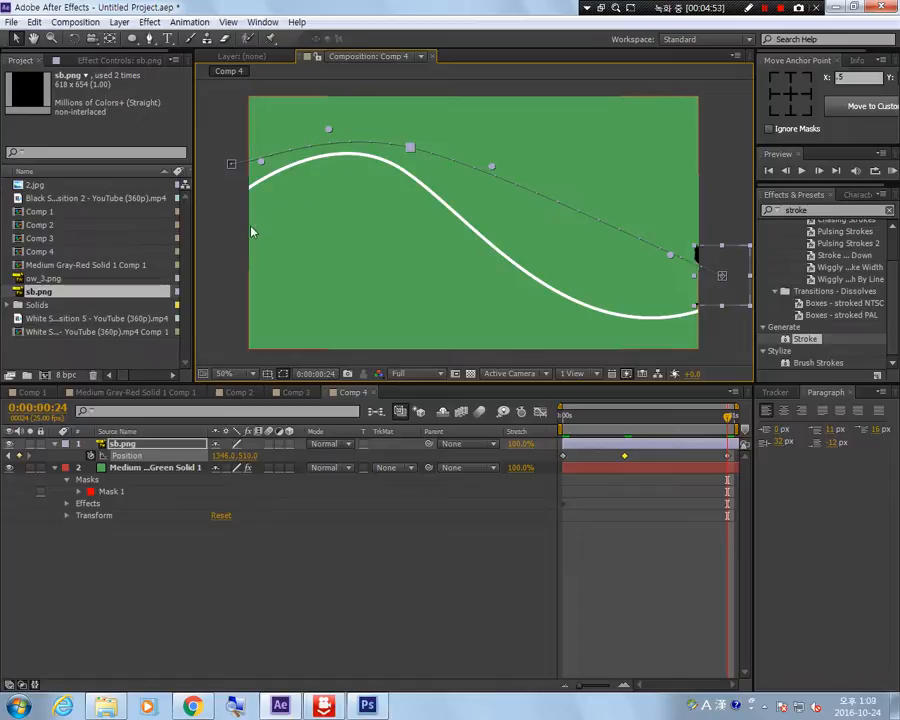
drag(262, 163, 277, 143)
drag(329, 130, 359, 104)
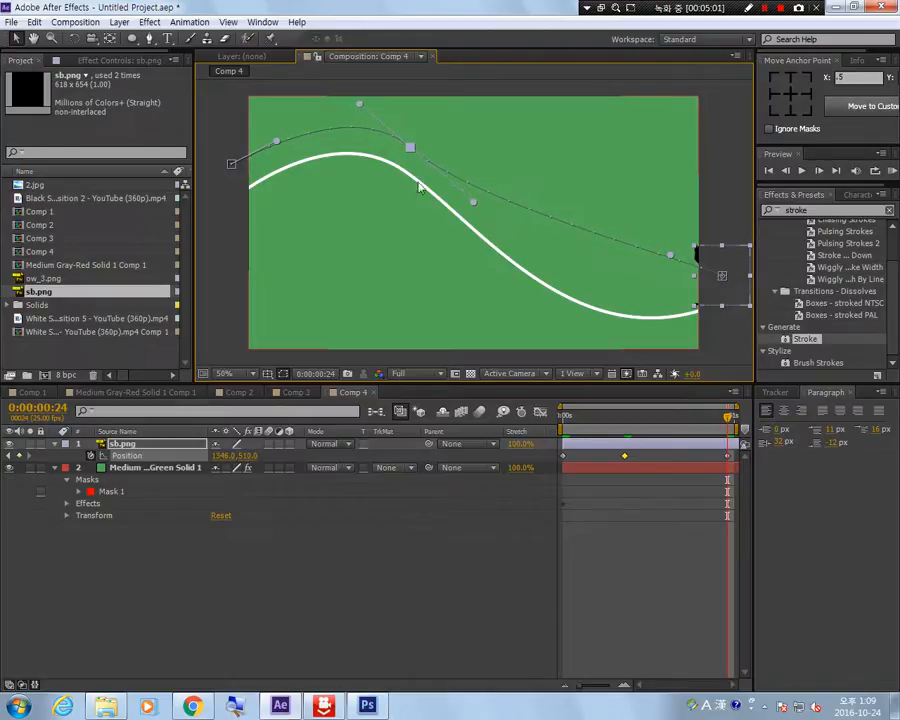
drag(476, 206, 509, 235)
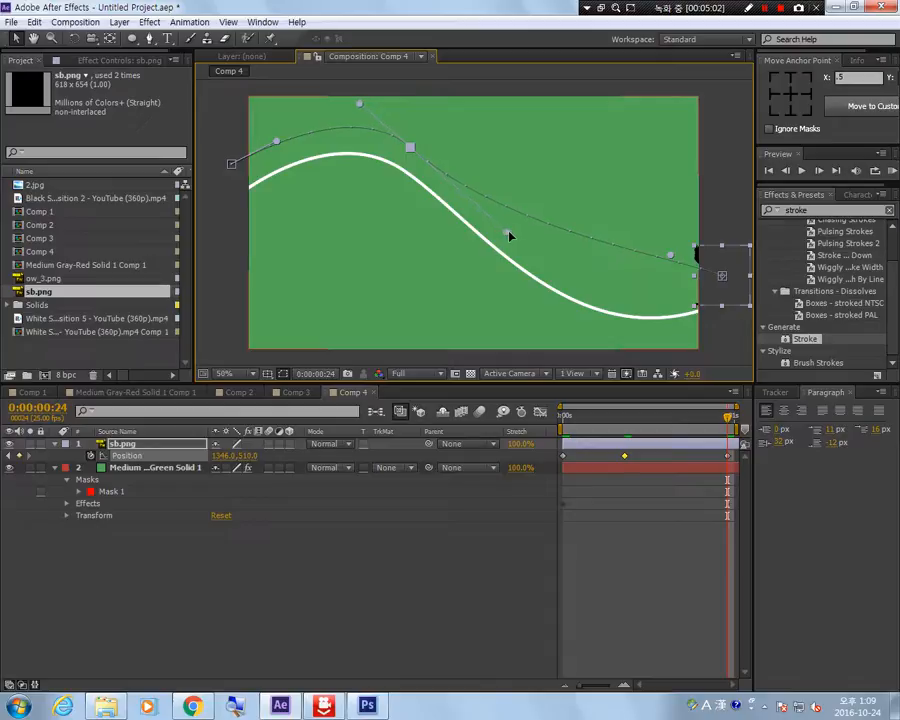
drag(671, 260, 597, 341)
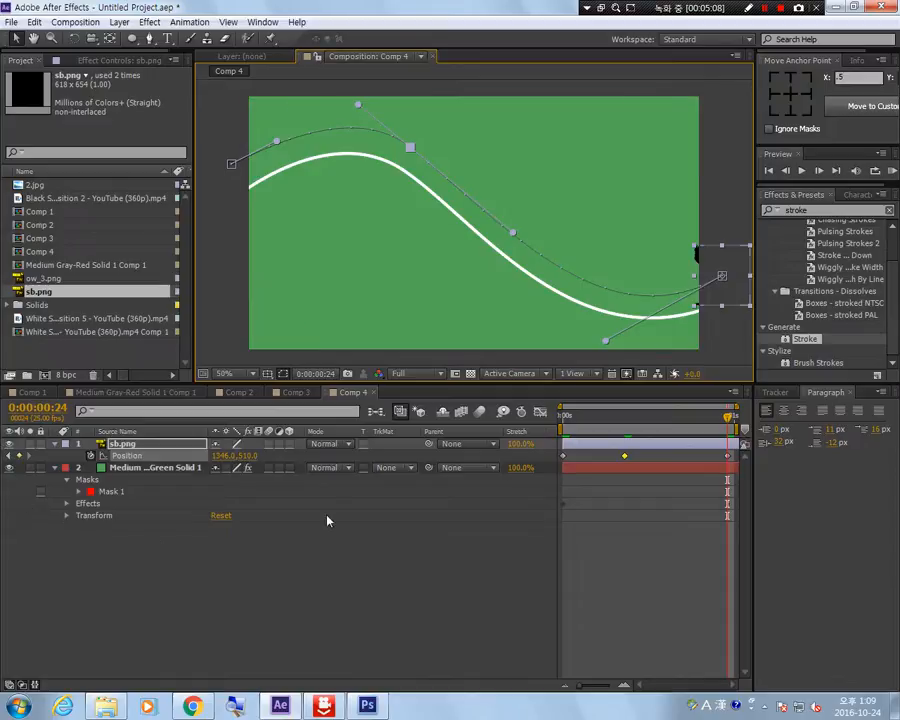
mouse_move(731, 421)
mouse_down()
mouse_move(624, 416)
mouse_move(541, 438)
mouse_move(638, 444)
mouse_move(740, 483)
mouse_move(556, 506)
mouse_move(729, 508)
mouse_move(573, 508)
mouse_move(621, 498)
mouse_move(725, 513)
mouse_move(591, 528)
mouse_up()
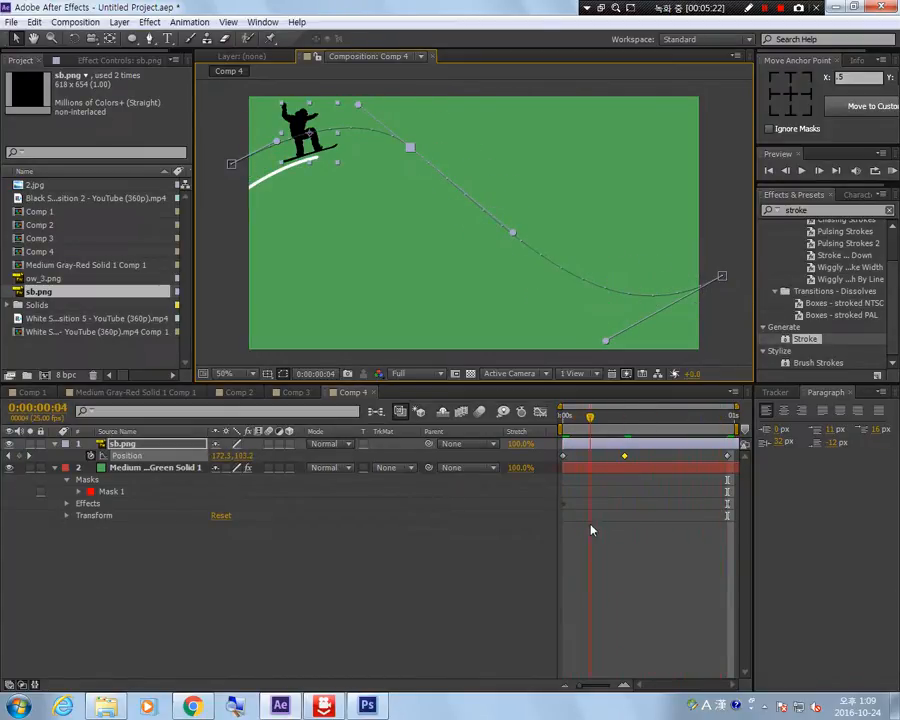
Set sb.png's Rotation to -13° at 0:00:00:00 and turn on keyframing for it
key(r)
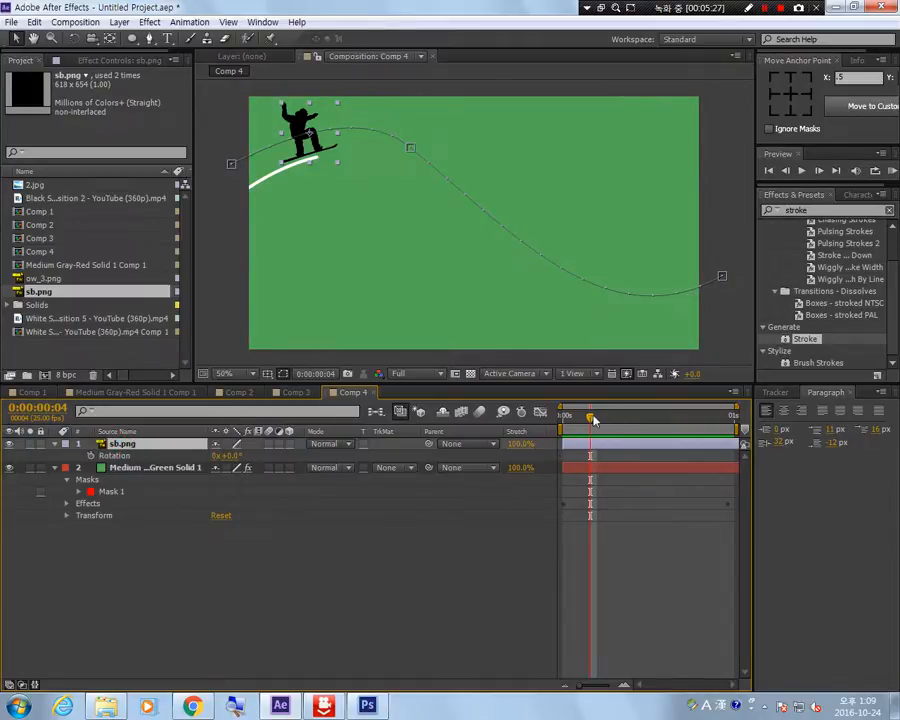
key(Page_Up)
key(Page_Up)
key(Page_Up)
key(Page_Up)
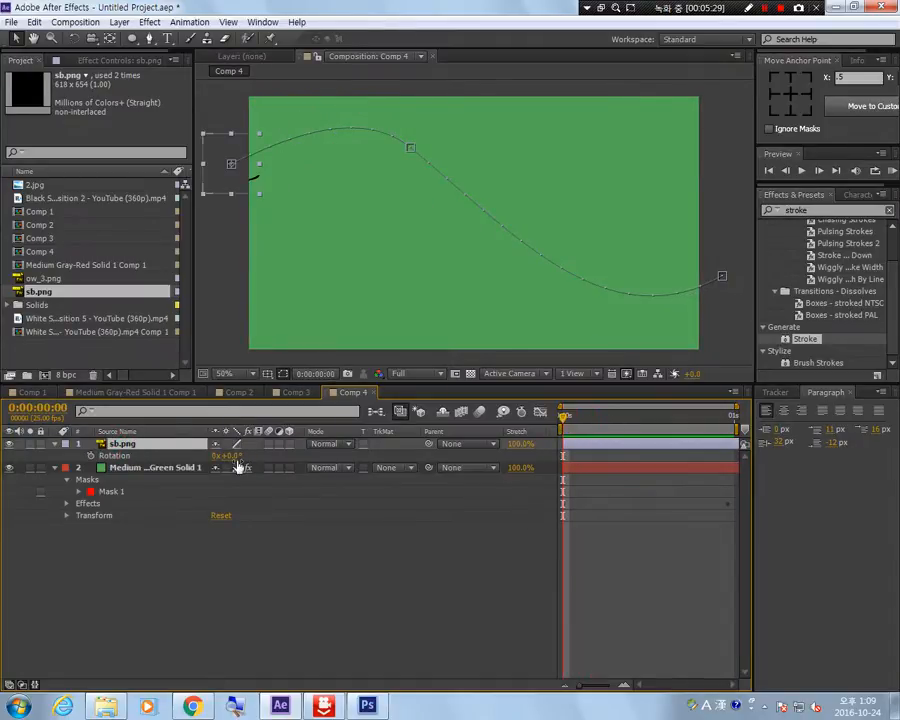
drag(232, 456, 198, 474)
click(91, 455)
Keyframe sb.png's Rotation at 16° on 0:00:00:05, 38° on 0:00:00:08 and 54° on 0:00:00:10
drag(562, 424, 597, 418)
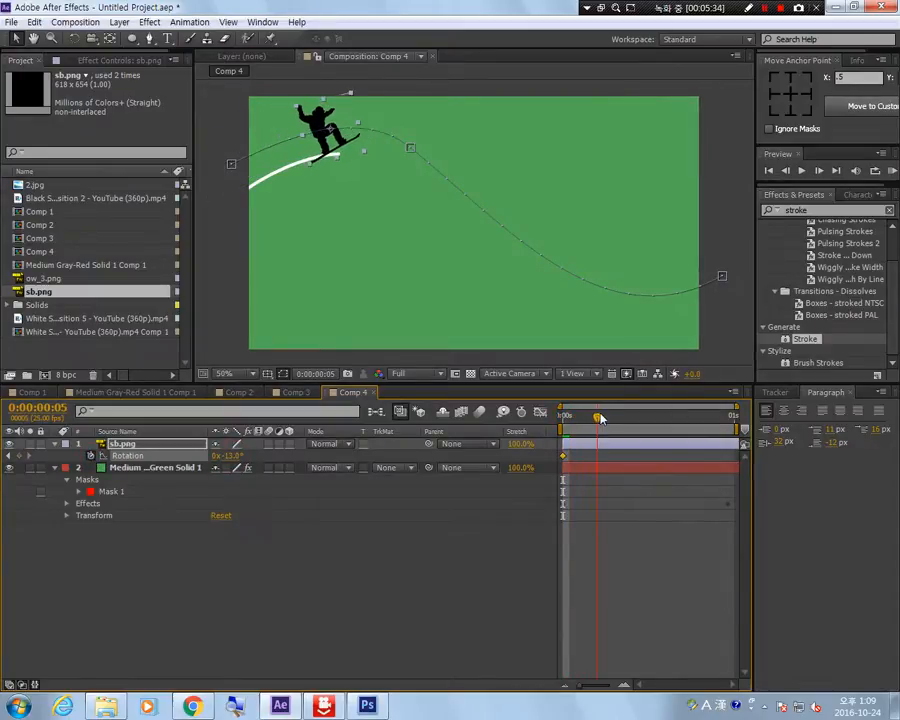
drag(231, 455, 246, 455)
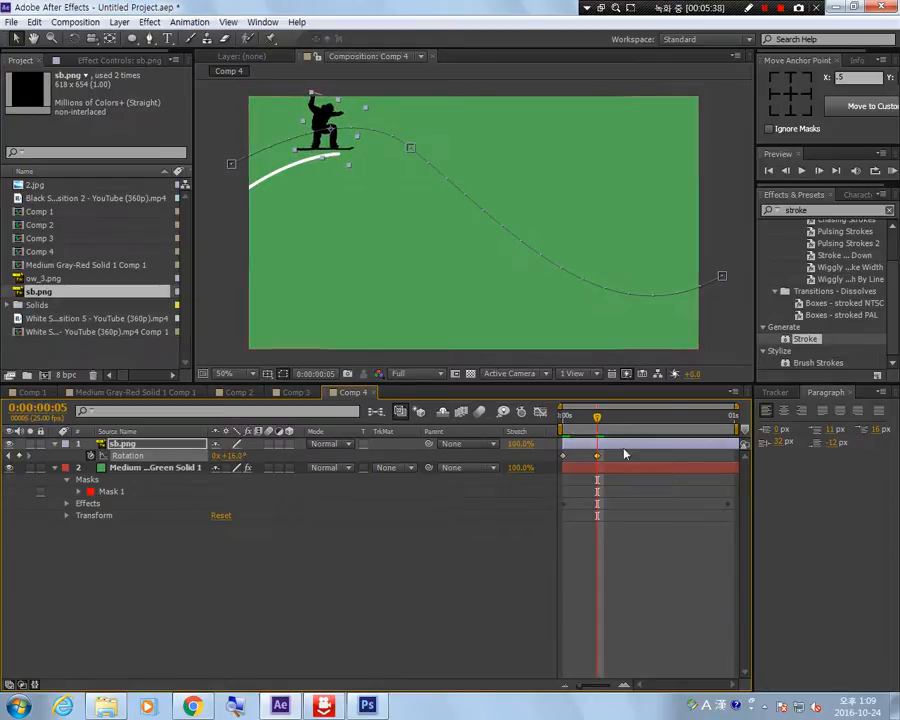
drag(597, 417, 618, 438)
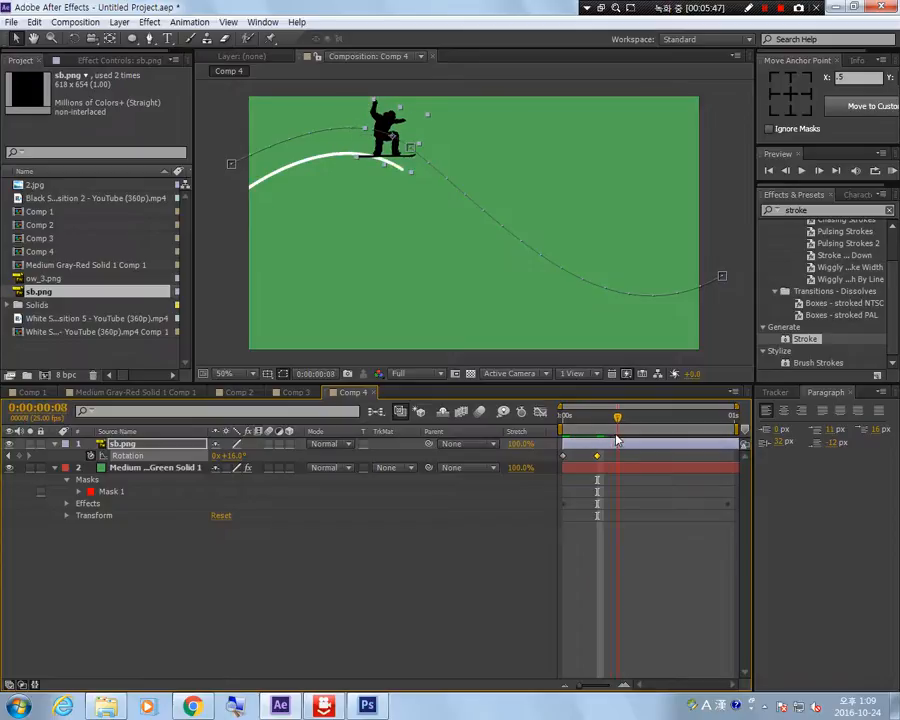
drag(238, 456, 252, 456)
mouse_move(618, 421)
mouse_down()
mouse_move(564, 421)
mouse_move(626, 424)
mouse_move(652, 438)
mouse_move(622, 438)
mouse_move(631, 438)
mouse_up()
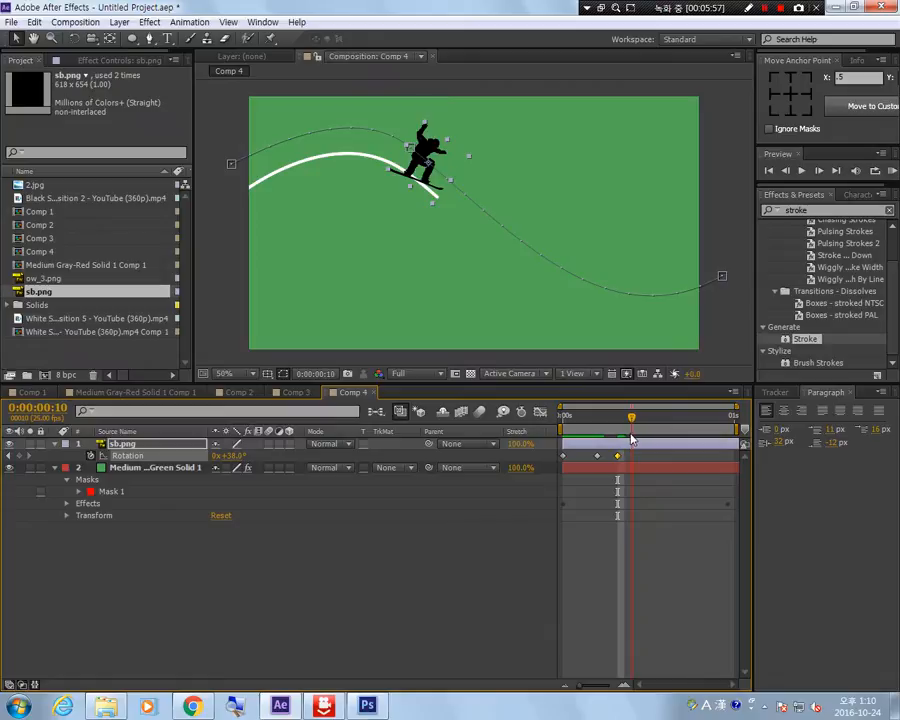
drag(228, 455, 240, 456)
Keyframe sb.png's Rotation at 16° on 0:00:00:21 and -5° on 0:00:00:24
drag(631, 417, 708, 432)
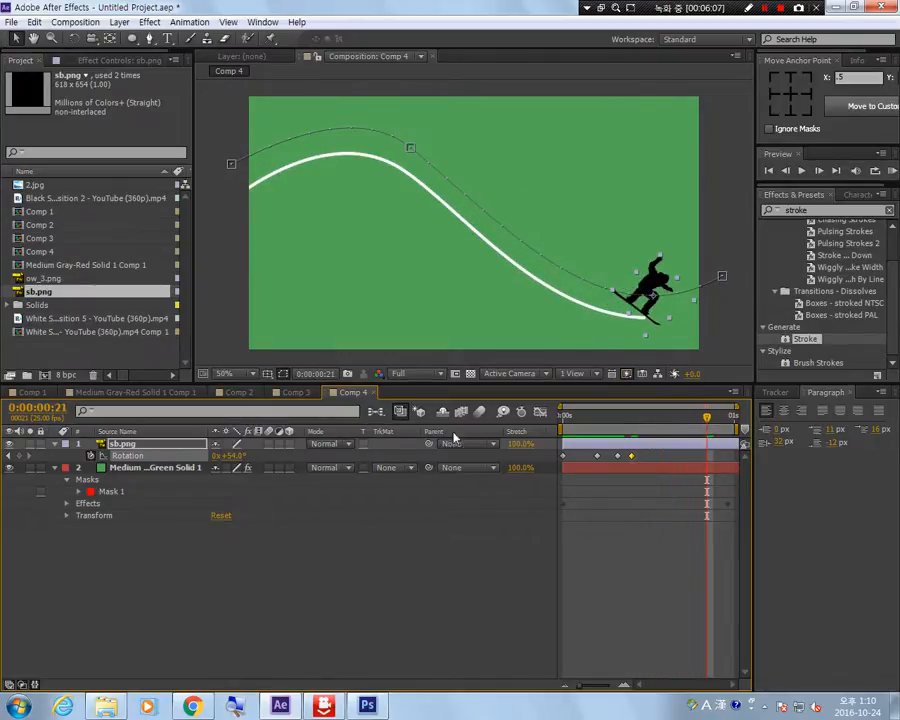
drag(224, 455, 215, 466)
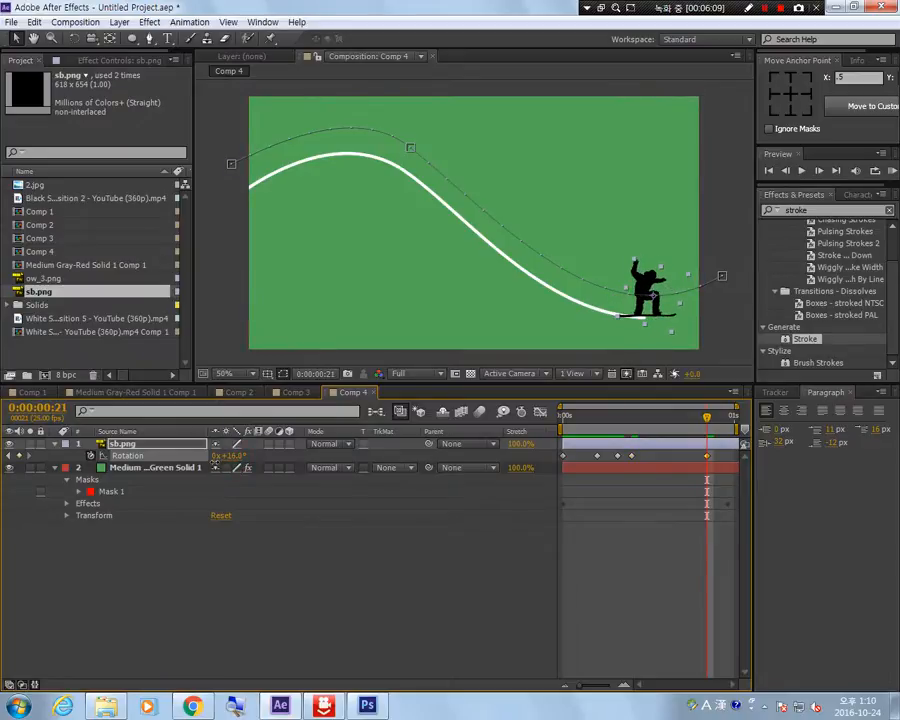
drag(710, 421, 729, 417)
drag(228, 455, 215, 455)
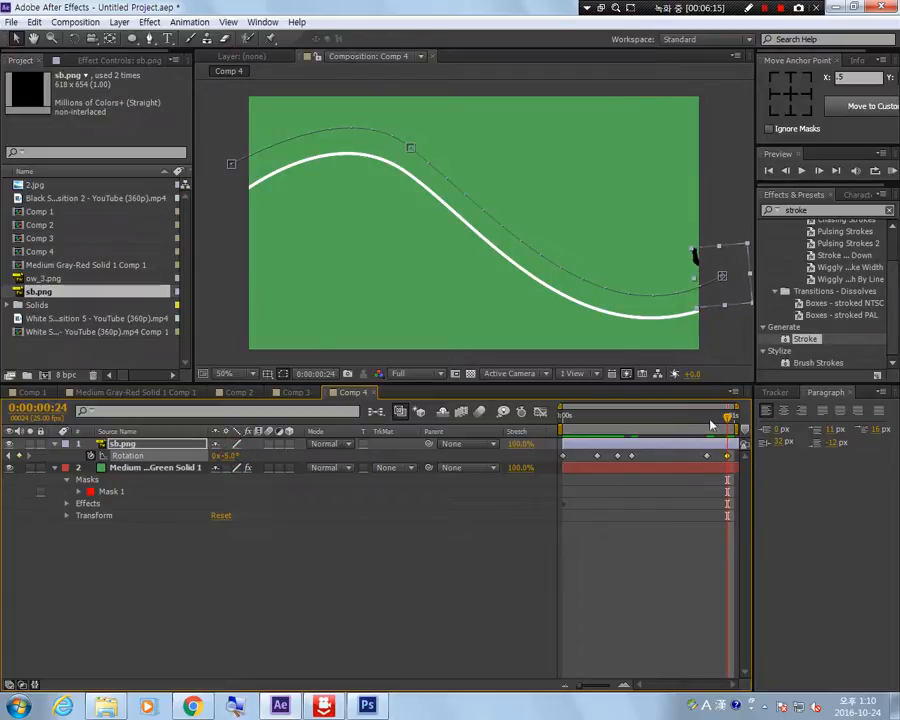
Preview the snowboarder riding along the stroke from the first frame
drag(731, 420, 547, 492)
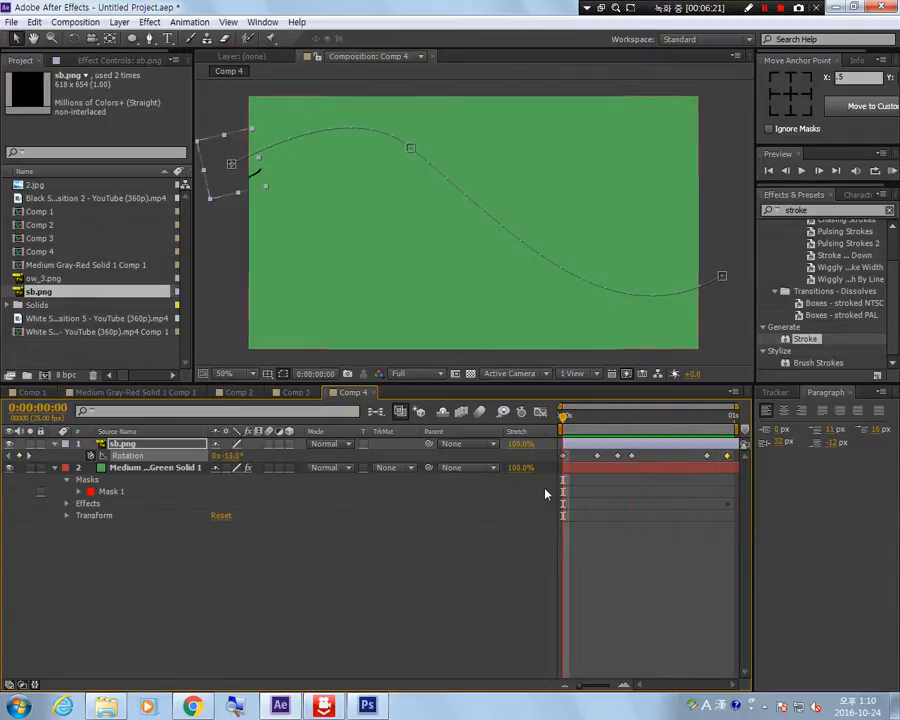
key(space)
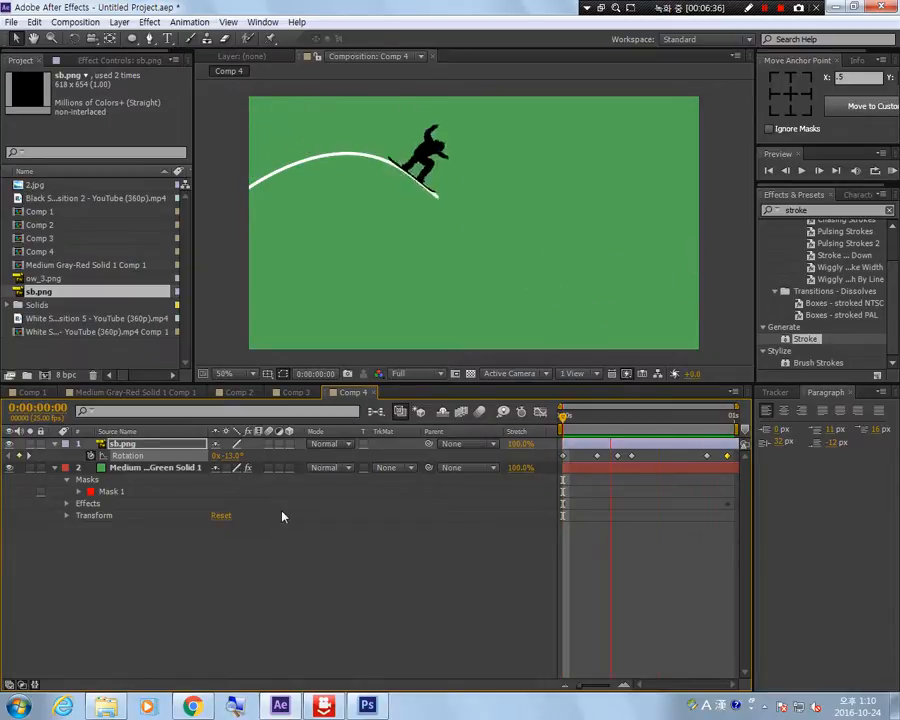
Review the green solid's mask path and Stroke End animation at several frames, as well as sb.png's motion path and Scale
click(130, 467)
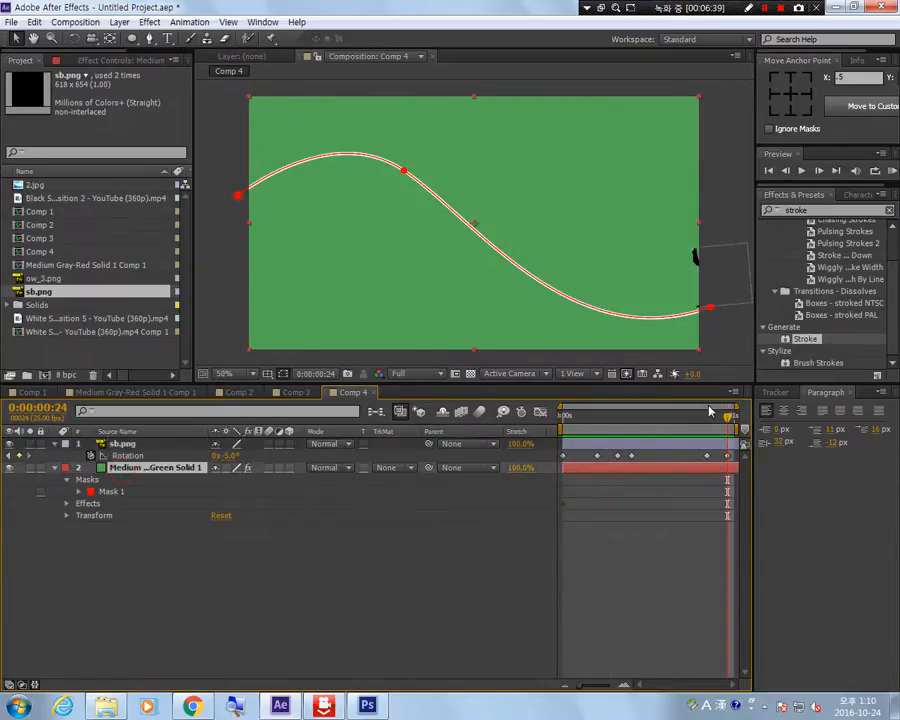
drag(731, 426, 652, 422)
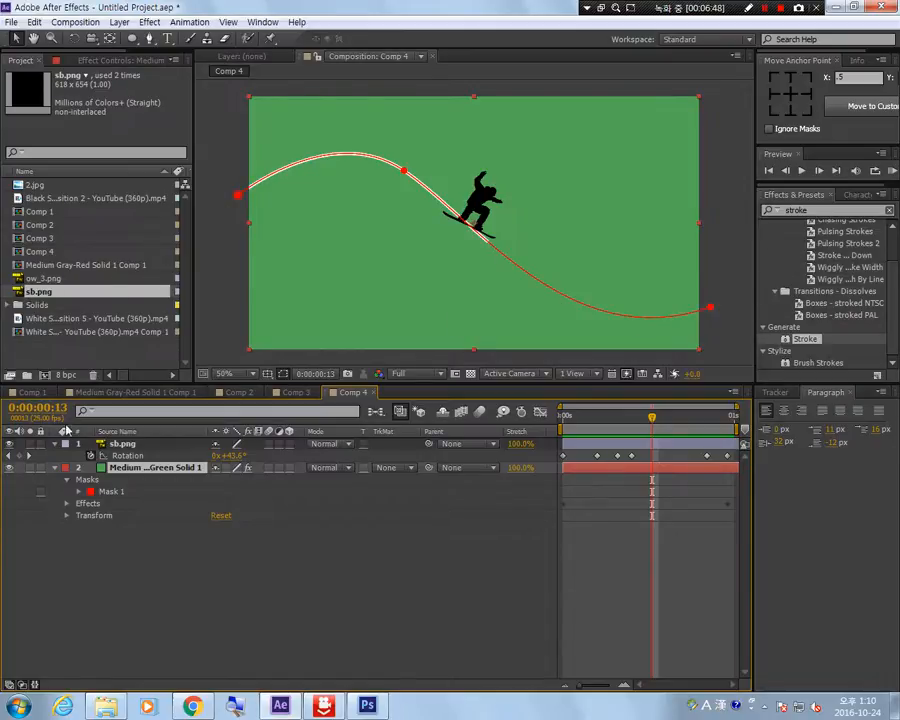
click(100, 60)
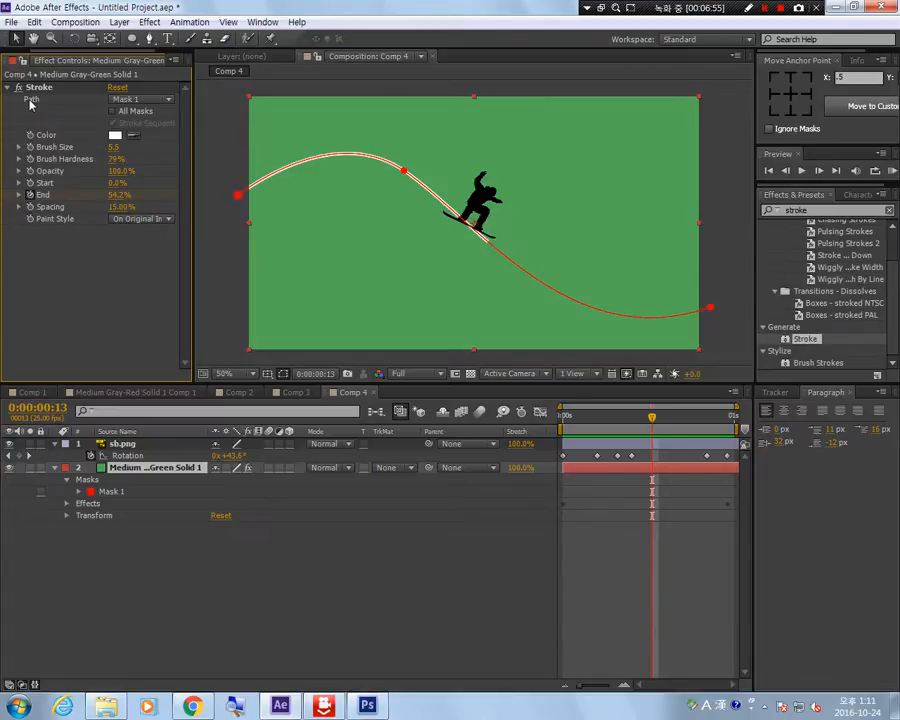
mouse_move(653, 419)
mouse_down()
mouse_move(548, 423)
mouse_move(719, 456)
mouse_up()
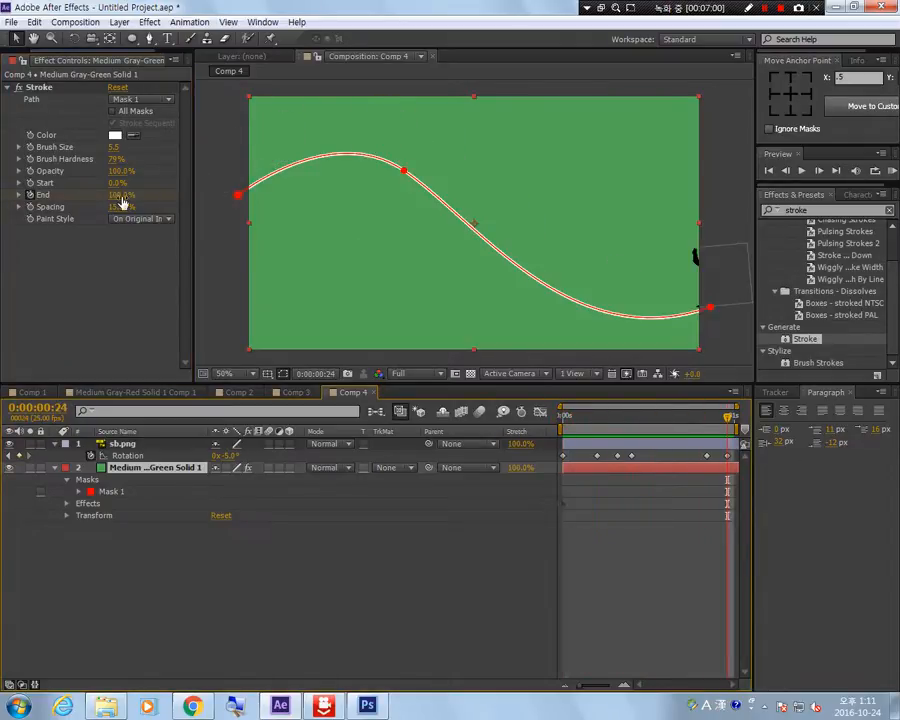
mouse_move(731, 422)
mouse_down()
mouse_move(572, 418)
mouse_move(734, 452)
mouse_move(619, 483)
mouse_move(544, 486)
mouse_move(614, 476)
mouse_move(604, 476)
mouse_up()
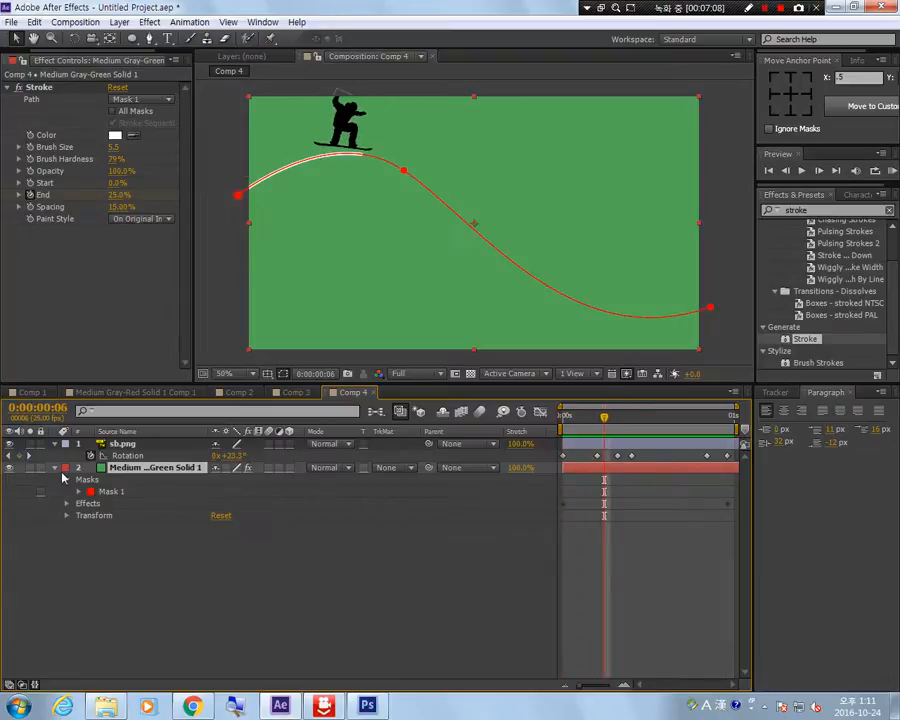
click(117, 446)
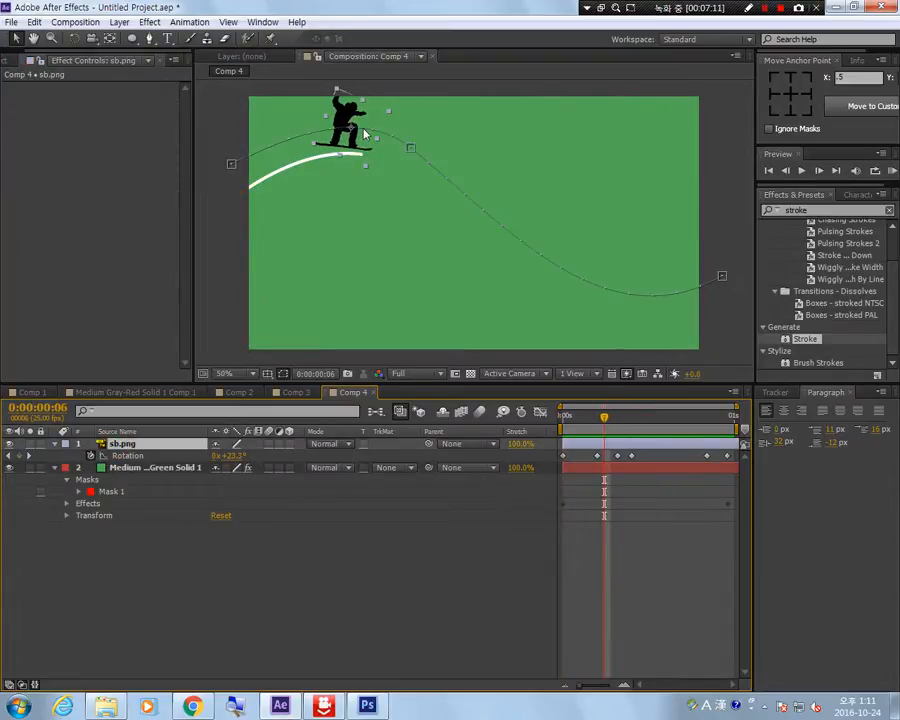
key(s)
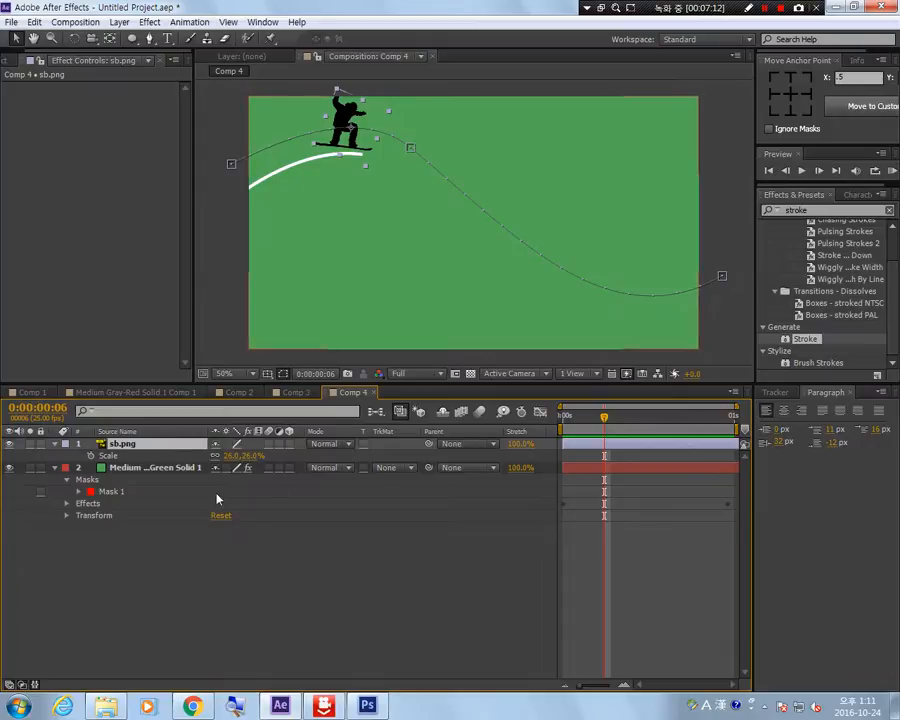
Examine sb.png's Position keyframes at 0:00:00:00, 0:00:00:09 and 0:00:00:24, including the motion path handles at the middle keyframe
drag(604, 416, 562, 416)
key(p)
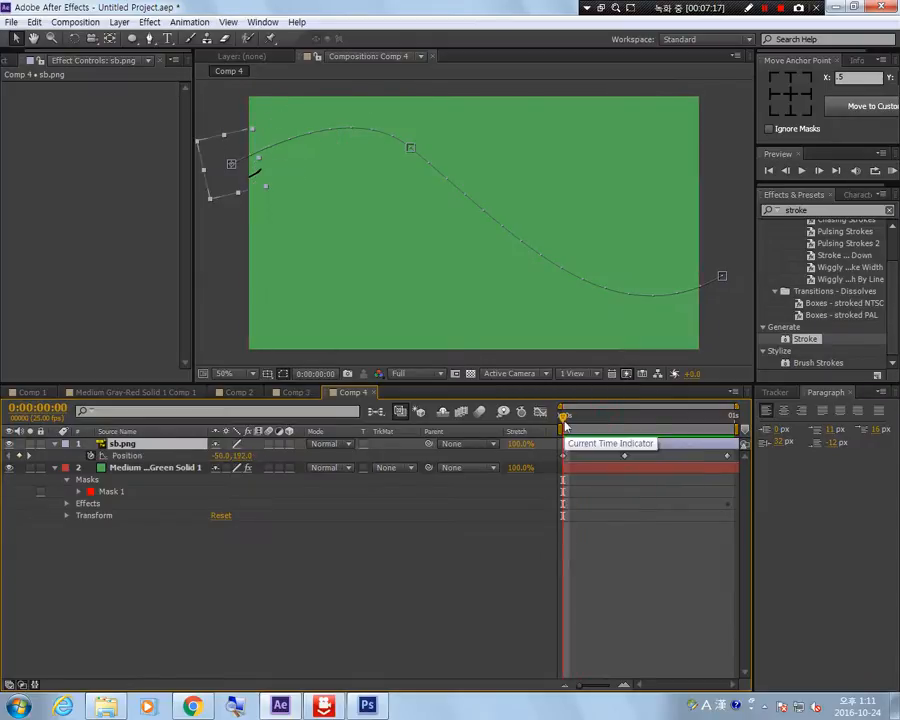
click(565, 422)
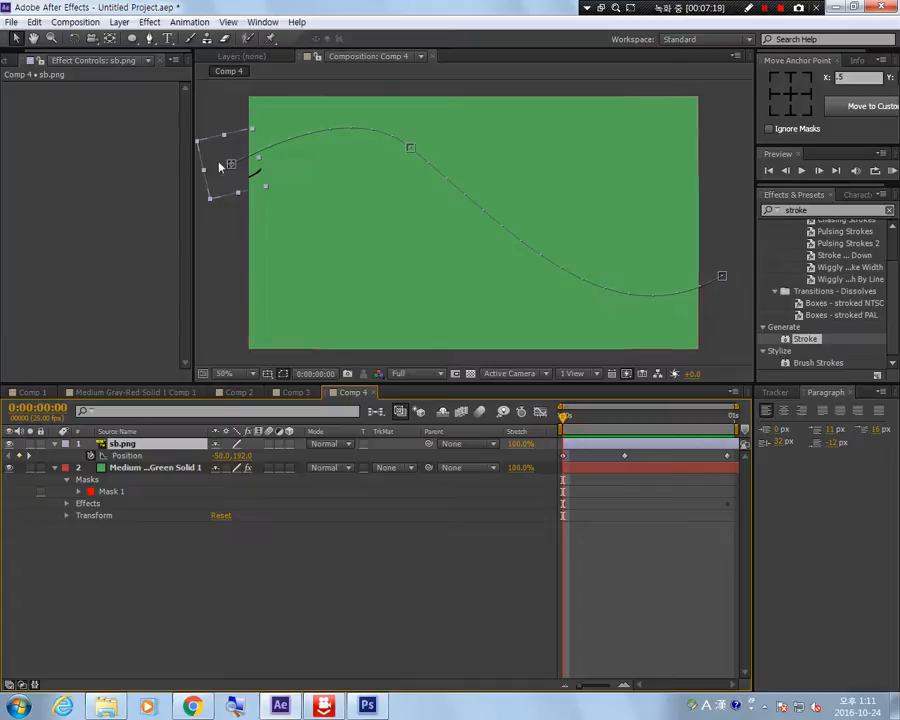
key(space)
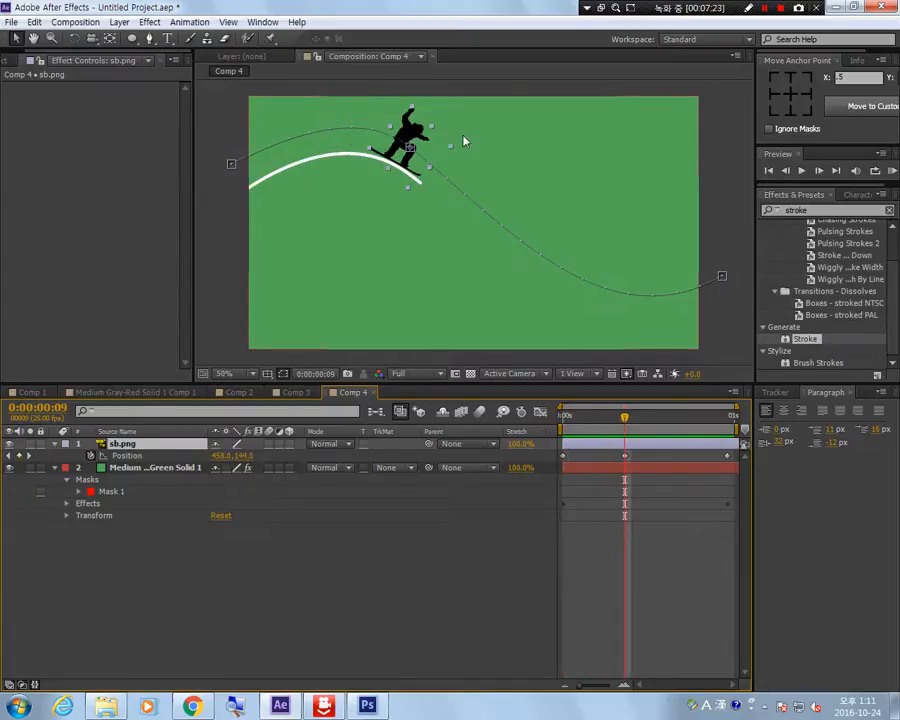
mouse_move(627, 420)
mouse_down()
mouse_move(706, 402)
mouse_move(728, 385)
mouse_up()
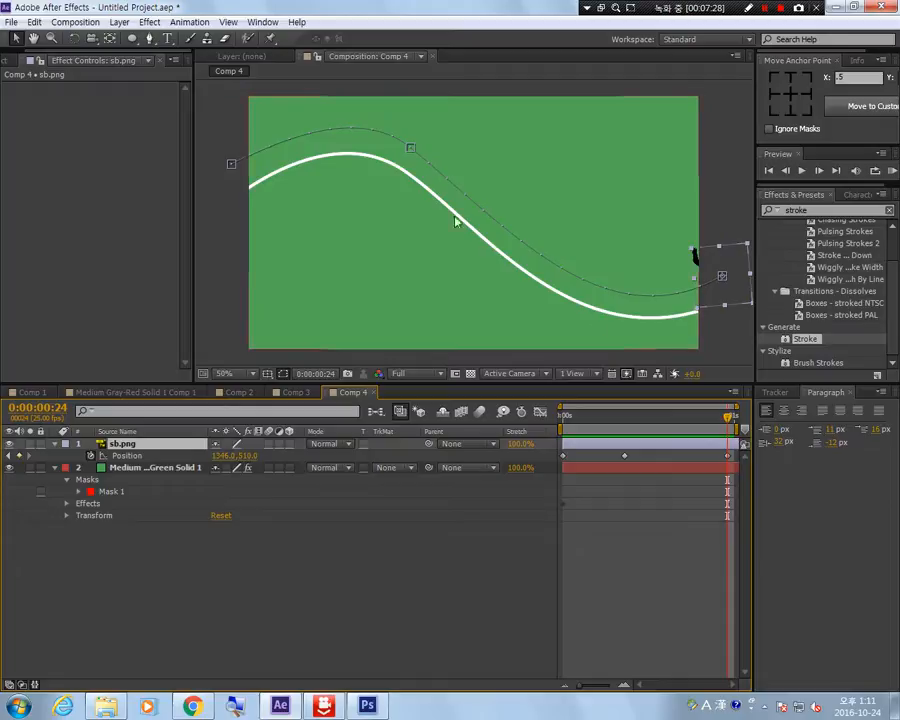
mouse_move(728, 414)
mouse_down()
mouse_move(562, 414)
mouse_move(625, 461)
mouse_up()
click(625, 457)
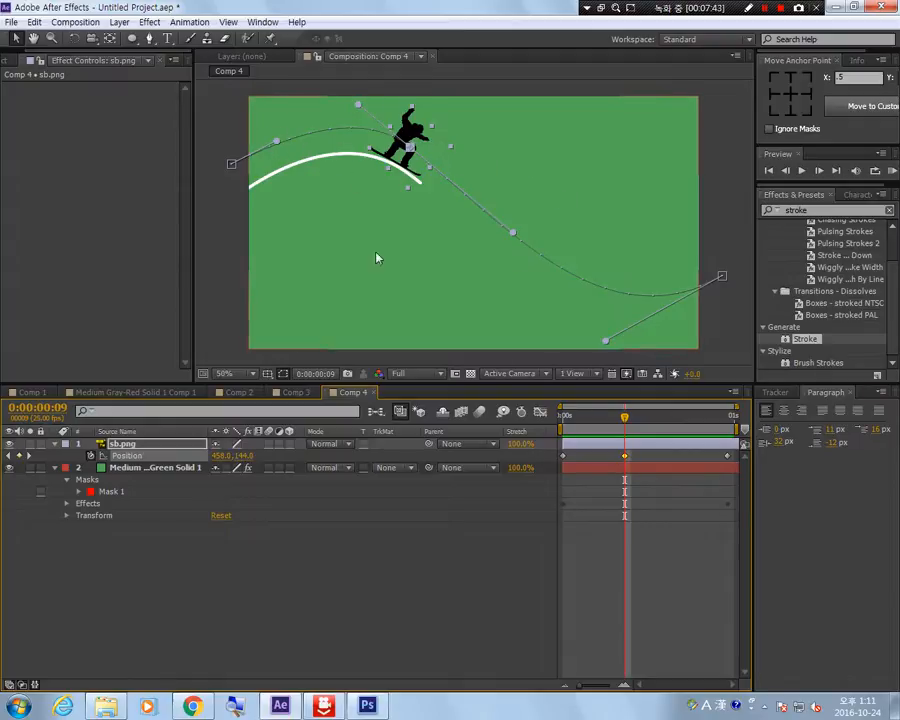
drag(624, 421, 735, 468)
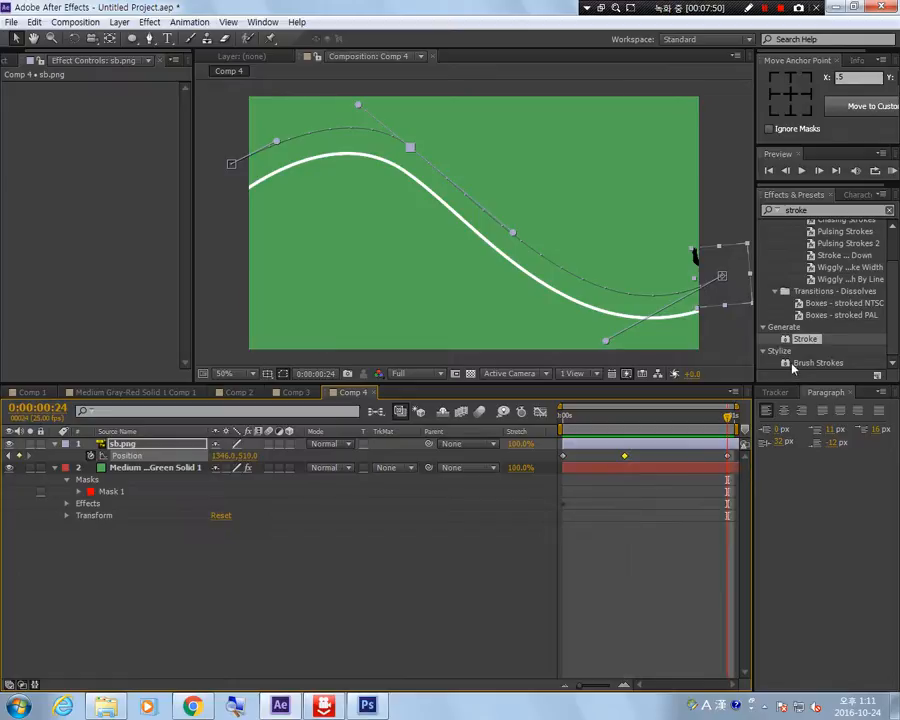